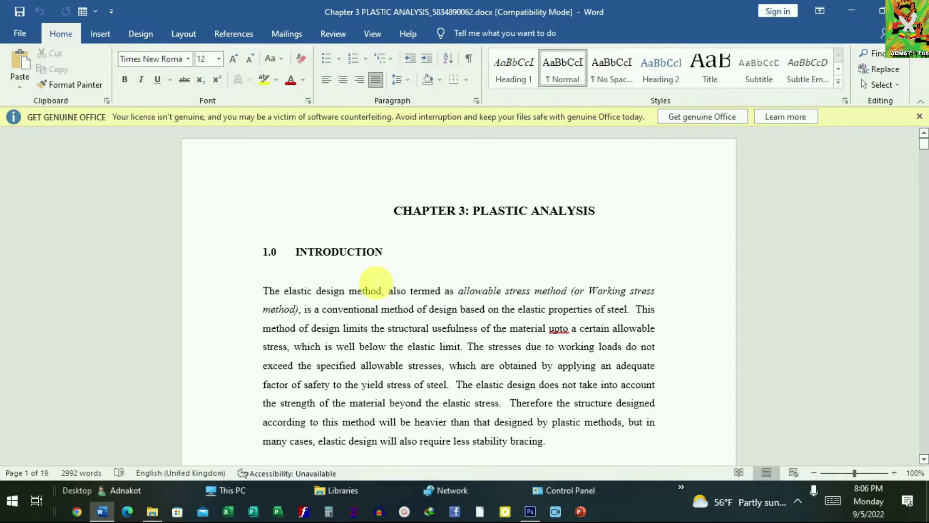
Apply the Heading 1 style to INTRODUCTION, dropping its 1.0 number.
scroll(387, 288, "down", 2)
scroll(415, 276, "up", 2)
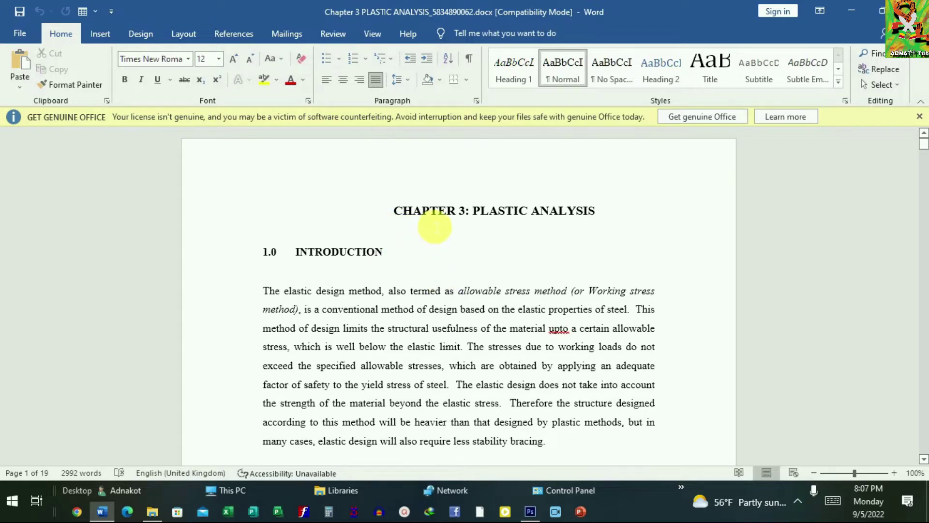
scroll(428, 232, "down", 1)
scroll(341, 209, "down", 1)
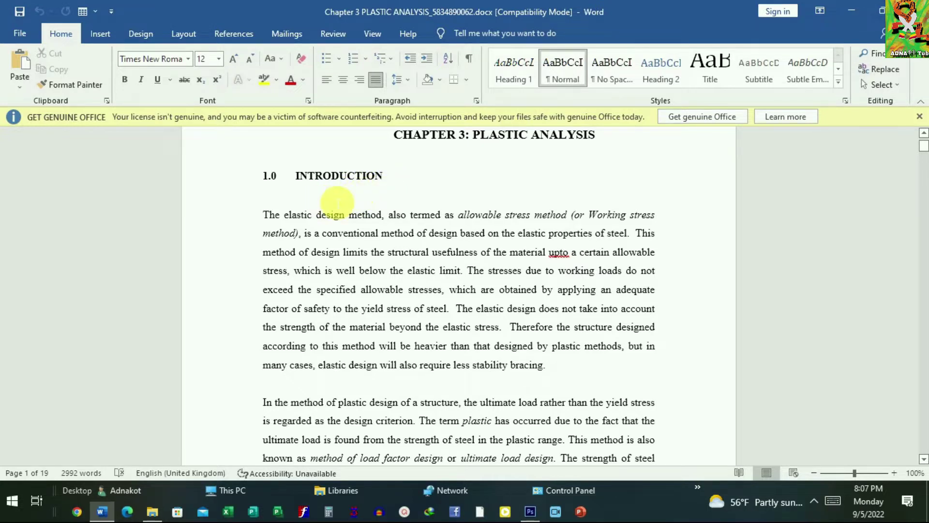
scroll(443, 196, "up", 2)
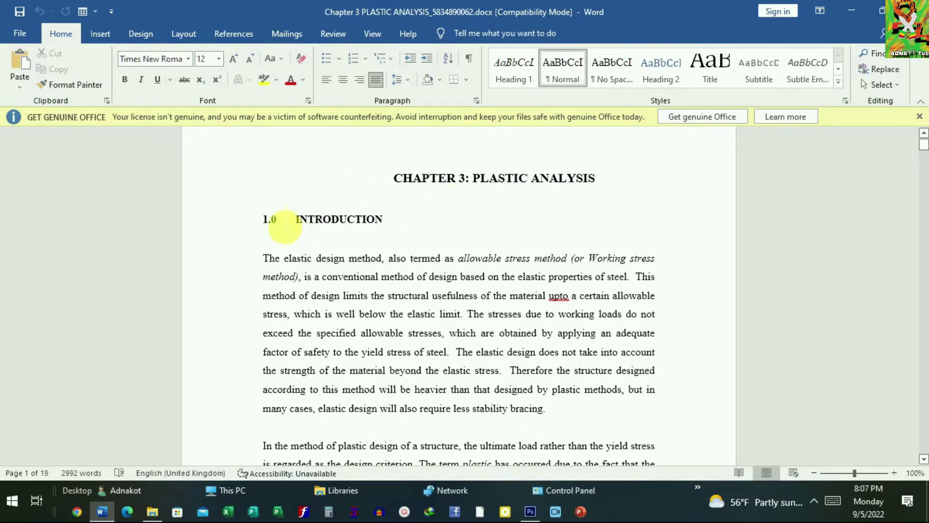
mouse_move(295, 220)
left_mouse_down()
mouse_move(396, 227)
mouse_move(388, 224)
left_mouse_up()
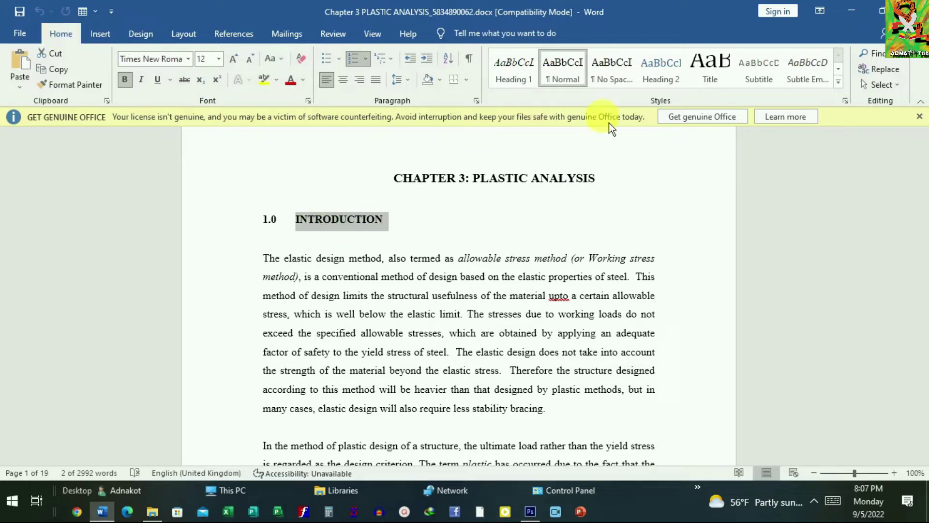
left_click(528, 85)
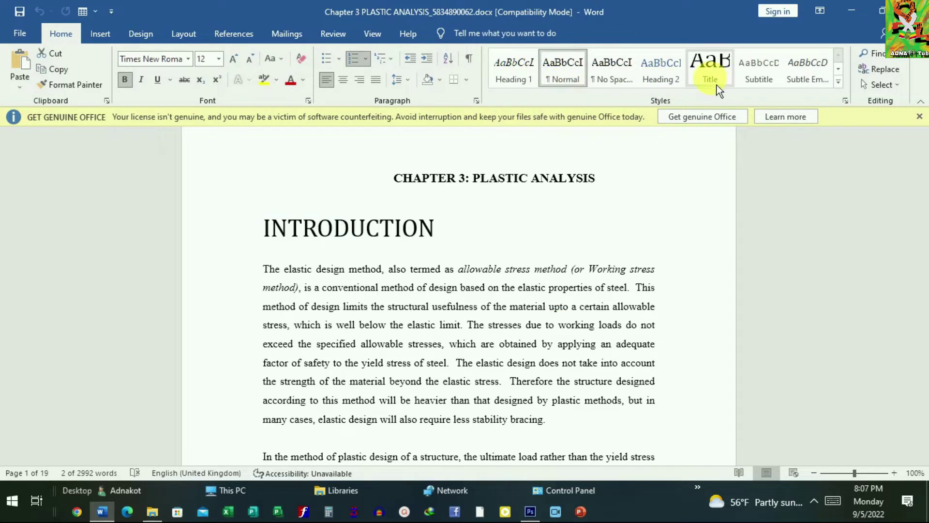
key("ctrl+z")
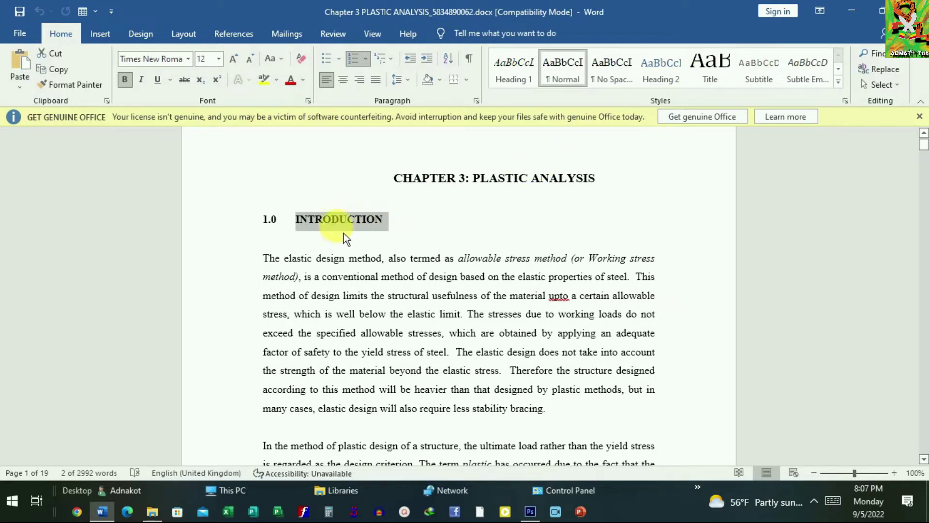
left_click(522, 83)
left_click(521, 83)
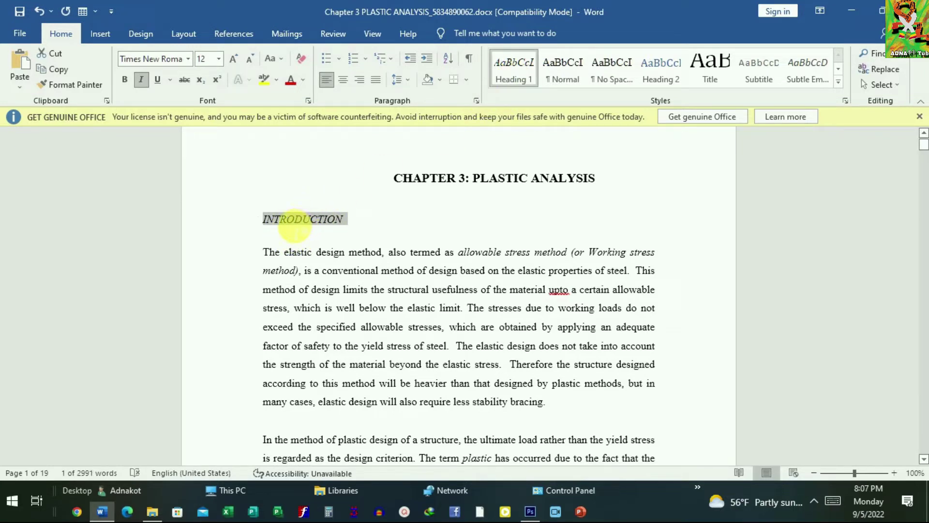
mouse_move(264, 227)
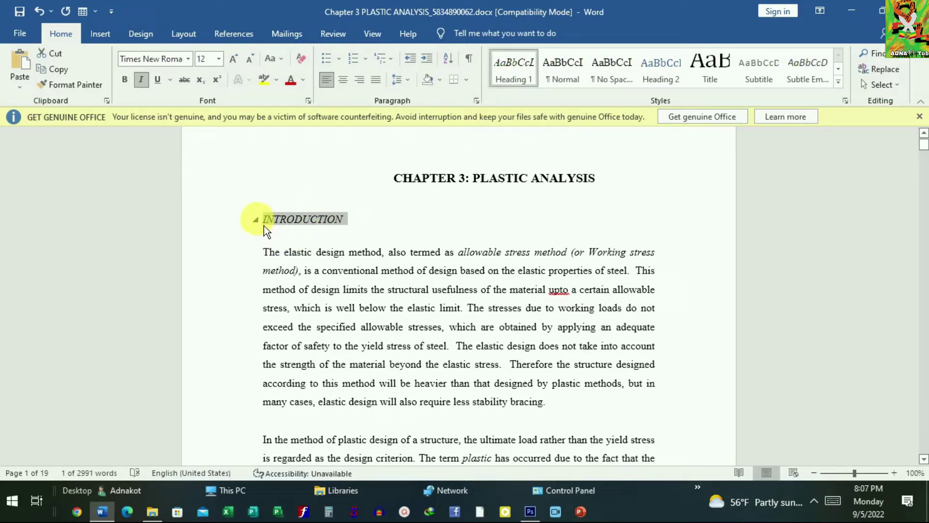
Remove italics from the INTRODUCTION heading so it reads bold and upright.
left_click(255, 219)
left_click(256, 220)
left_click(255, 219)
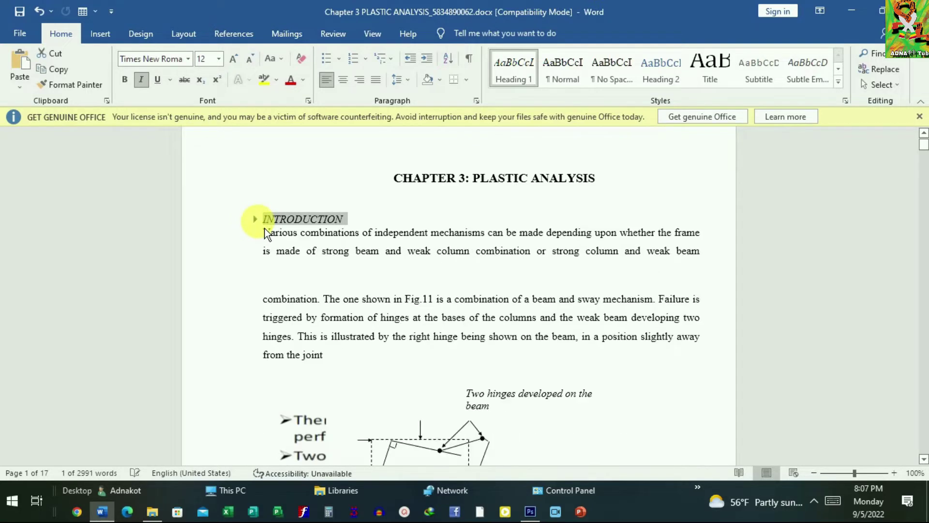
left_click(255, 219)
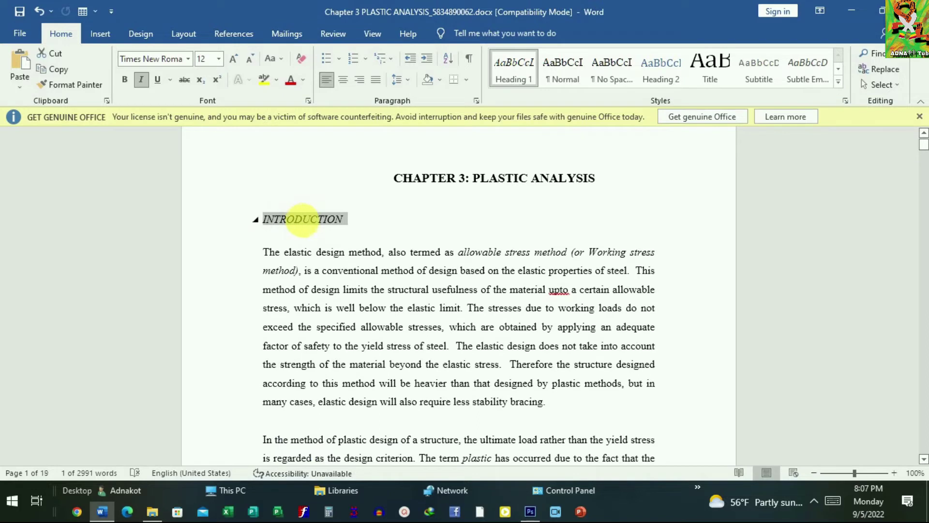
left_click(304, 218)
left_click_drag(346, 219, 262, 220)
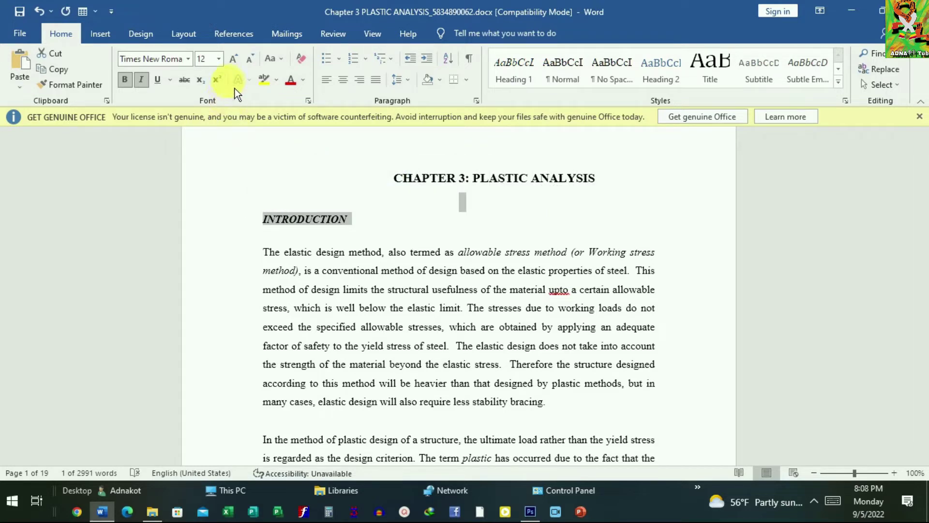
left_click(140, 79)
left_click(423, 228)
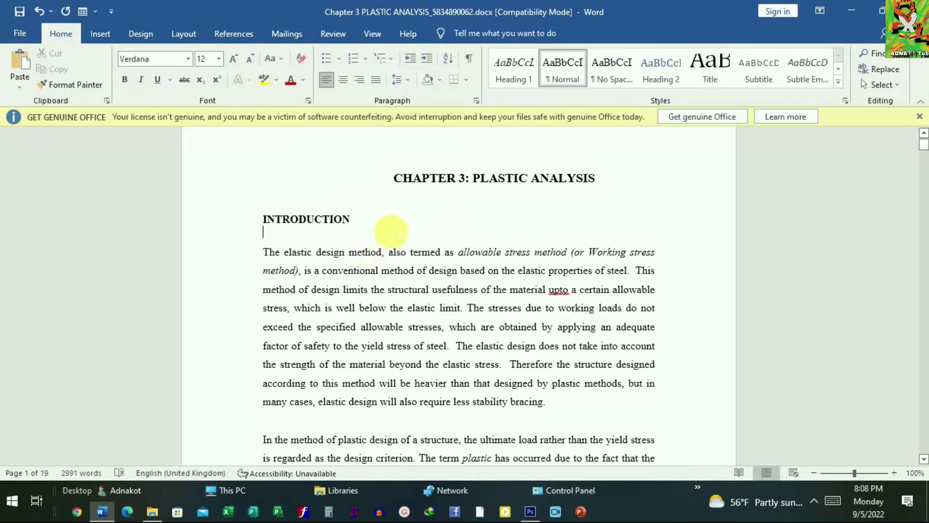
Apply Heading 1 to BASIS OF PLASTIC THEORY, removing its 2.0 number.
scroll(377, 228, "down", 1)
scroll(363, 233, "down", 1)
scroll(373, 238, "down", 1)
scroll(379, 242, "down", 2)
scroll(383, 251, "down", 2)
scroll(375, 253, "up", 2)
scroll(365, 253, "up", 2)
scroll(363, 251, "up", 2)
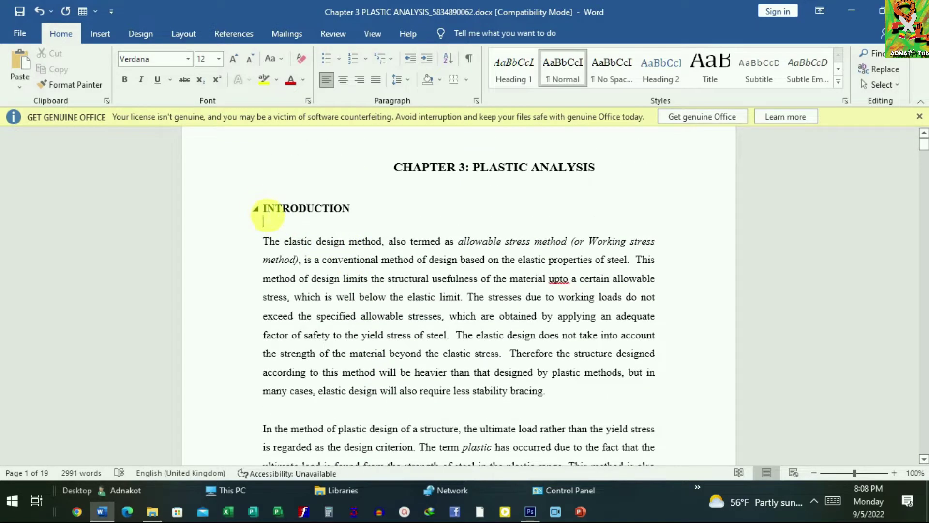
scroll(332, 270, "down", 1)
scroll(342, 353, "down", 2)
scroll(301, 426, "down", 2)
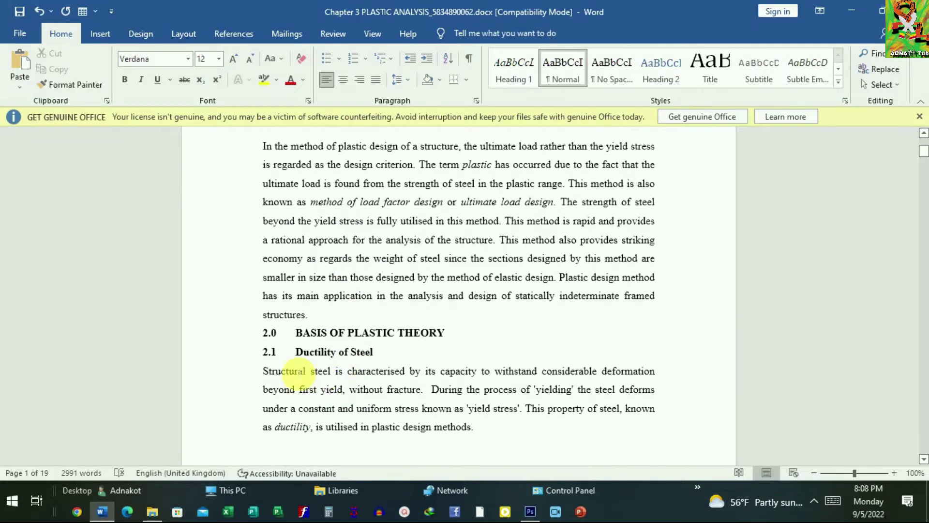
scroll(368, 339, "down", 1)
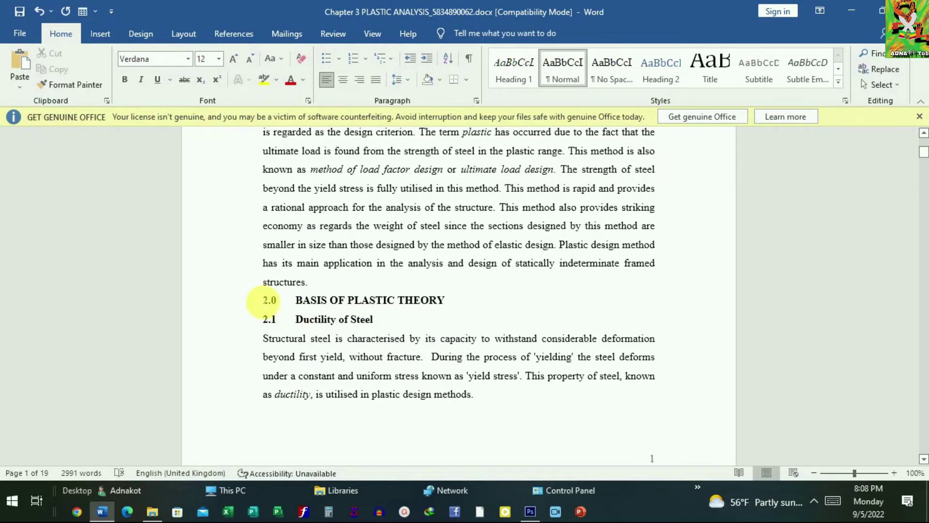
left_click_drag(263, 300, 288, 282)
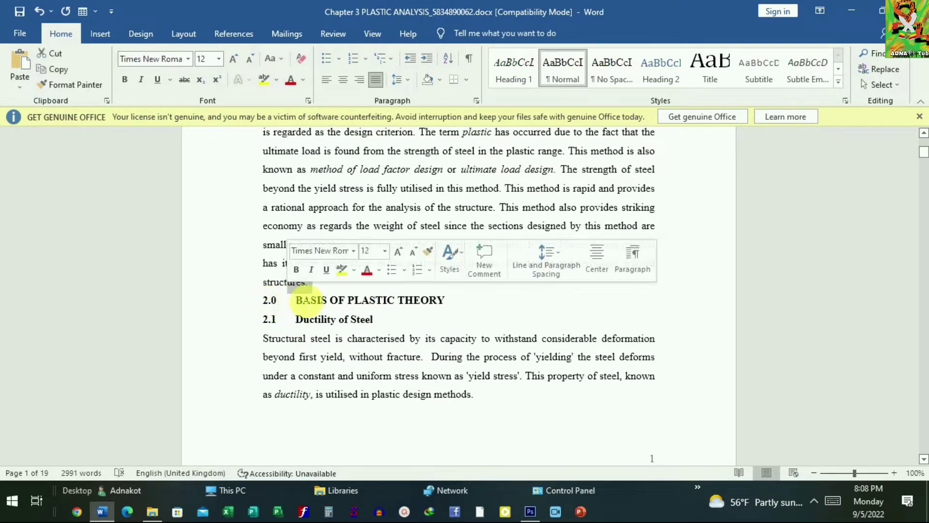
scroll(455, 272, "down", 1)
left_click_drag(449, 258, 262, 259)
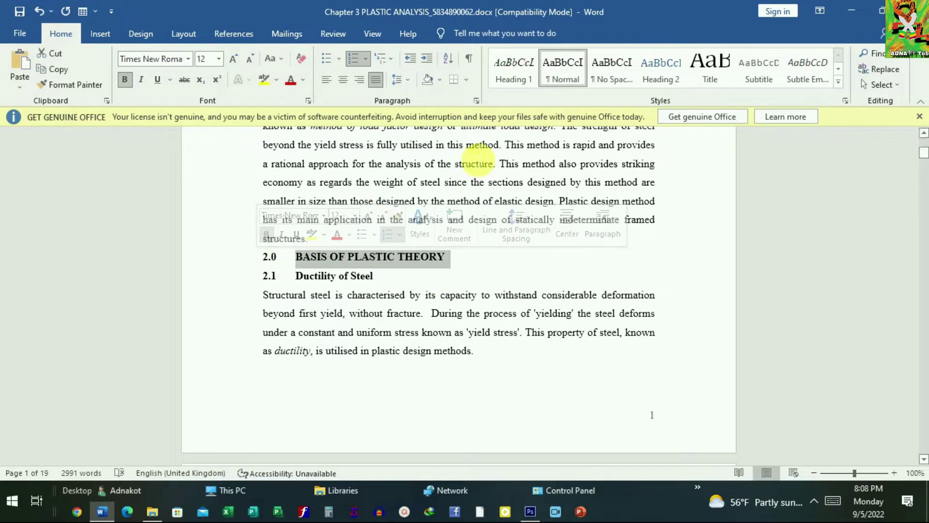
left_click(522, 86)
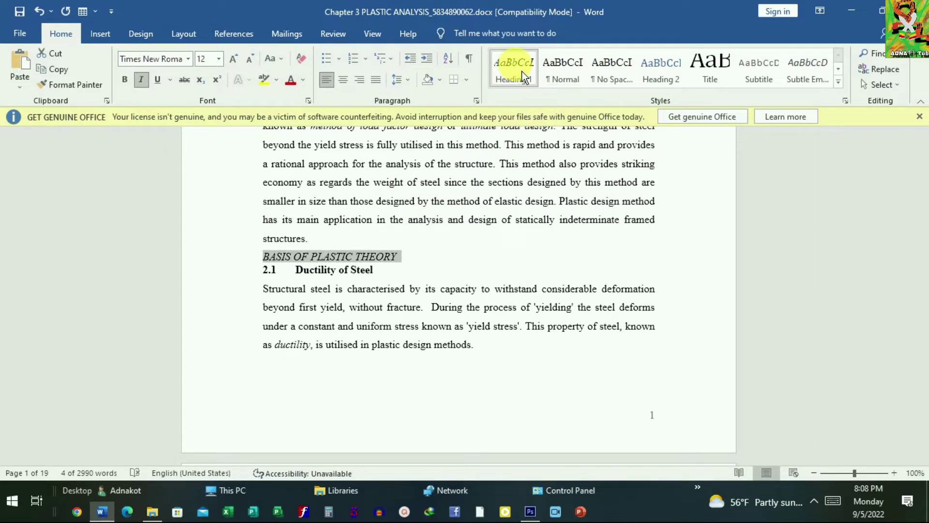
Turn off italics on BASIS OF PLASTIC THEORY, leaving it bold, upright and not underlined.
left_click(166, 89)
left_click(165, 91)
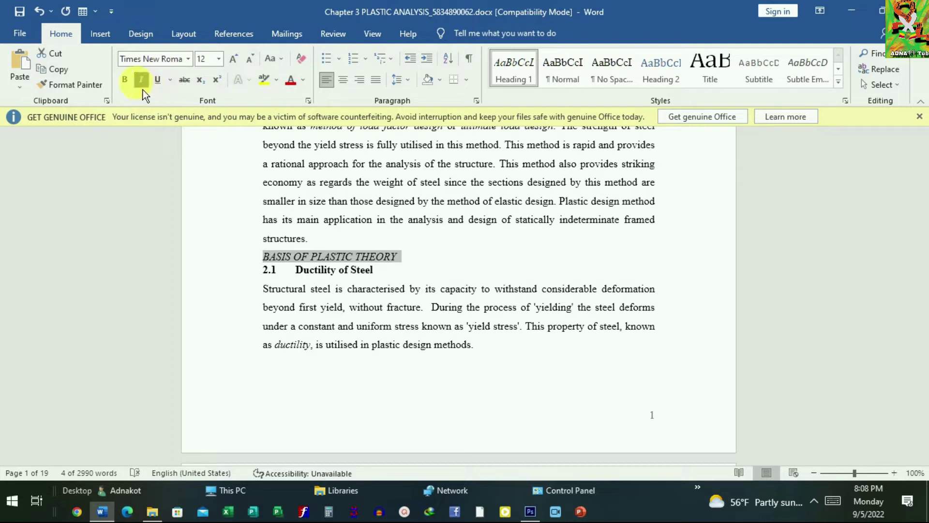
left_click(148, 85)
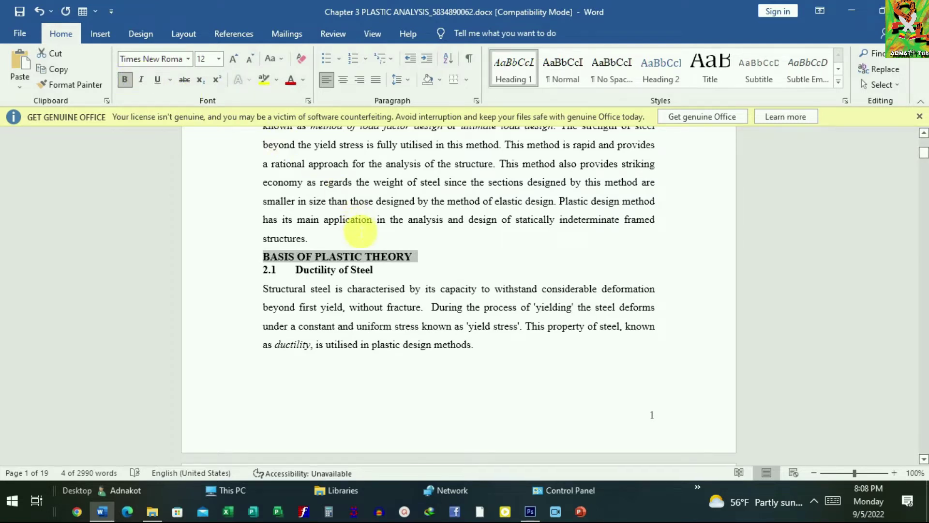
scroll(325, 237, "down", 1)
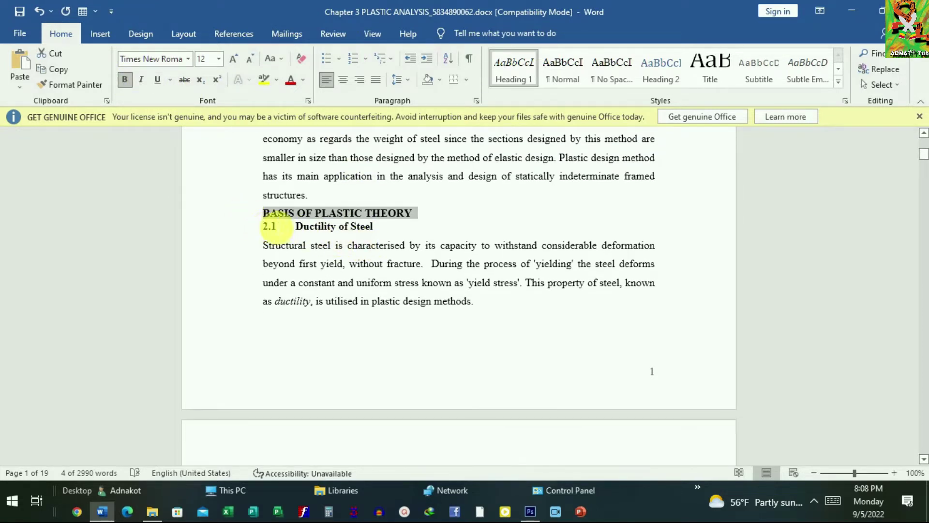
left_click_drag(263, 226, 374, 226)
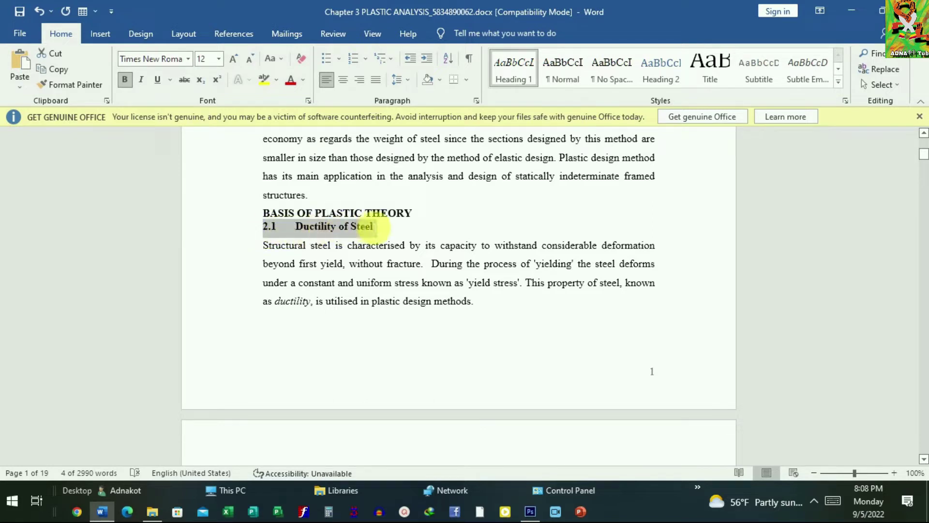
Apply Heading 2 to the 2.1 Ductility of Steel and Perfectly Plastic Materials subheadings.
left_click(581, 177)
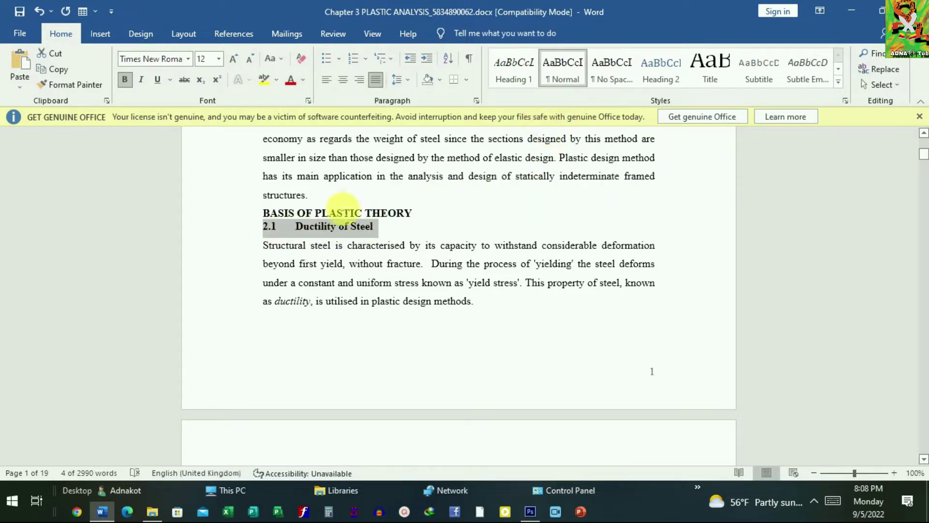
left_click(661, 67)
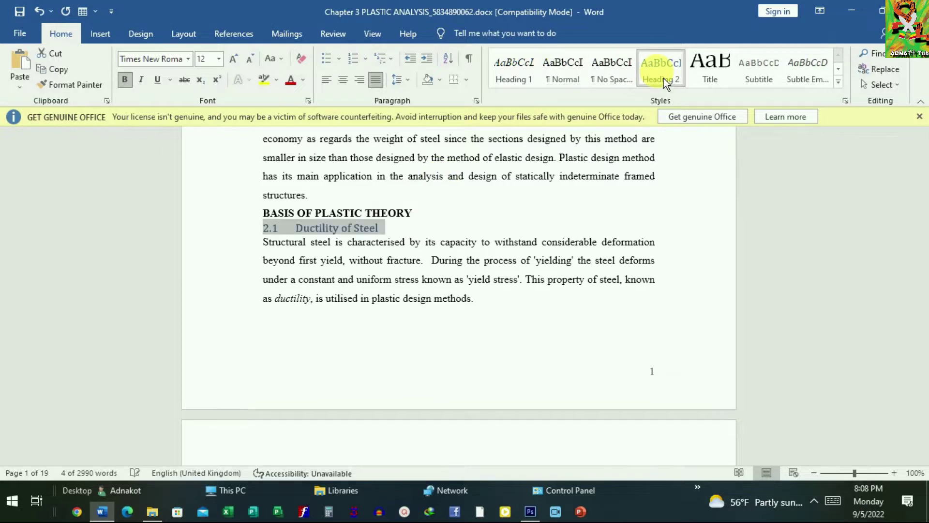
scroll(451, 228, "down", 1)
scroll(445, 251, "down", 2)
scroll(441, 266, "down", 2)
scroll(425, 217, "down", 2)
scroll(429, 254, "down", 3)
scroll(426, 249, "down", 2)
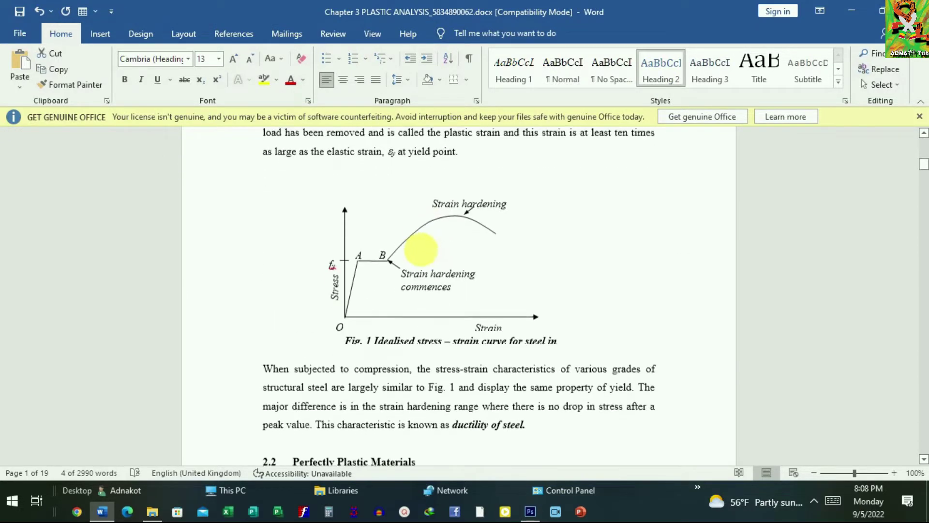
scroll(428, 255, "down", 1)
scroll(411, 271, "down", 2)
scroll(397, 290, "down", 2)
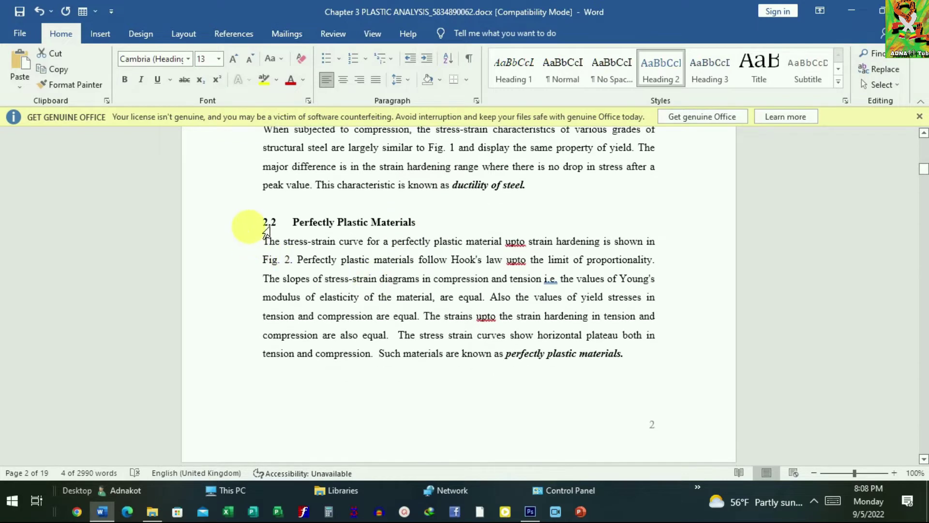
left_click_drag(266, 222, 421, 223)
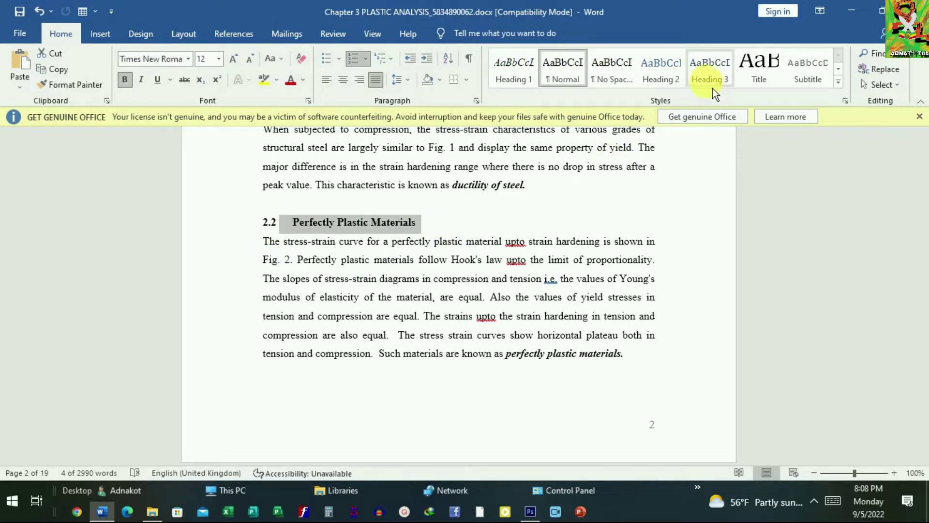
left_click(675, 81)
Select the 'Collapse load' heading text in section 2.3.
scroll(421, 232, "down", 2)
scroll(390, 257, "down", 3)
scroll(392, 274, "down", 3)
scroll(399, 277, "down", 4)
scroll(399, 266, "down", 3)
scroll(363, 266, "down", 1)
scroll(270, 228, "down", 2)
scroll(326, 222, "down", 4)
scroll(364, 246, "down", 3)
scroll(373, 251, "down", 2)
scroll(363, 249, "down", 5)
scroll(363, 247, "down", 3)
scroll(339, 250, "down", 4)
scroll(330, 251, "down", 7)
scroll(351, 251, "down", 3)
scroll(344, 249, "down", 4)
scroll(347, 259, "down", 2)
scroll(355, 255, "down", 4)
scroll(359, 260, "down", 3)
scroll(361, 259, "down", 1)
left_click_drag(279, 147, 372, 148)
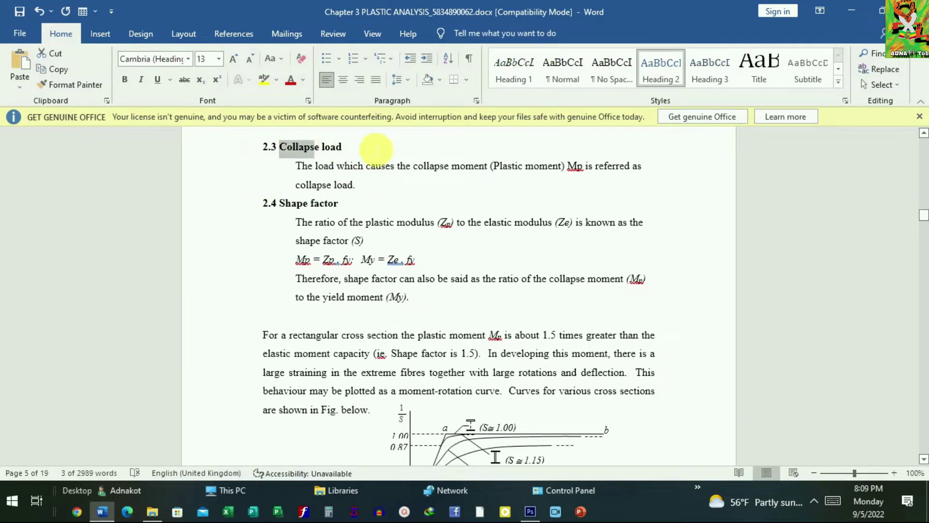
Apply Heading 2 to the 2.3 Collapse load heading, undoing an accidental Tab indent.
left_click(675, 78)
scroll(379, 234, "down", 1)
scroll(380, 238, "down", 5)
scroll(368, 249, "down", 1)
scroll(375, 268, "down", 4)
scroll(375, 268, "down", 3)
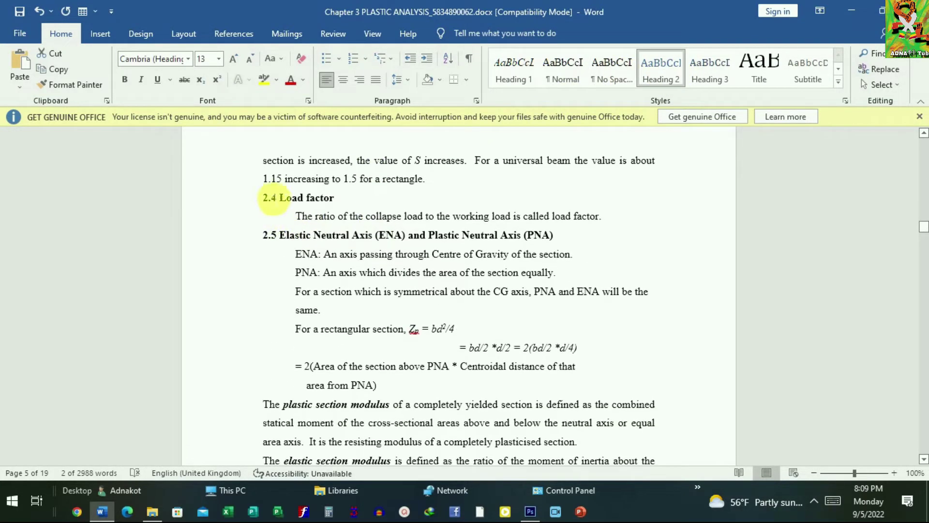
key("Tab")
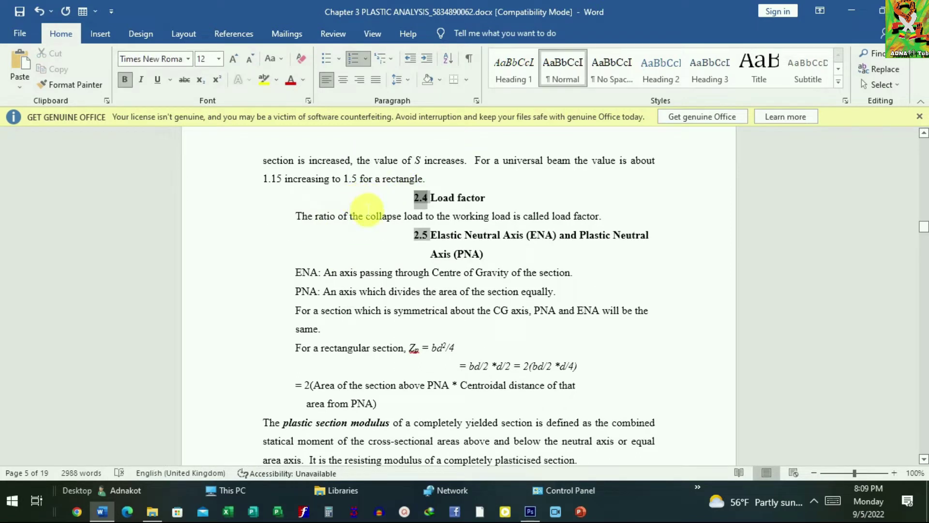
key("ctrl+z")
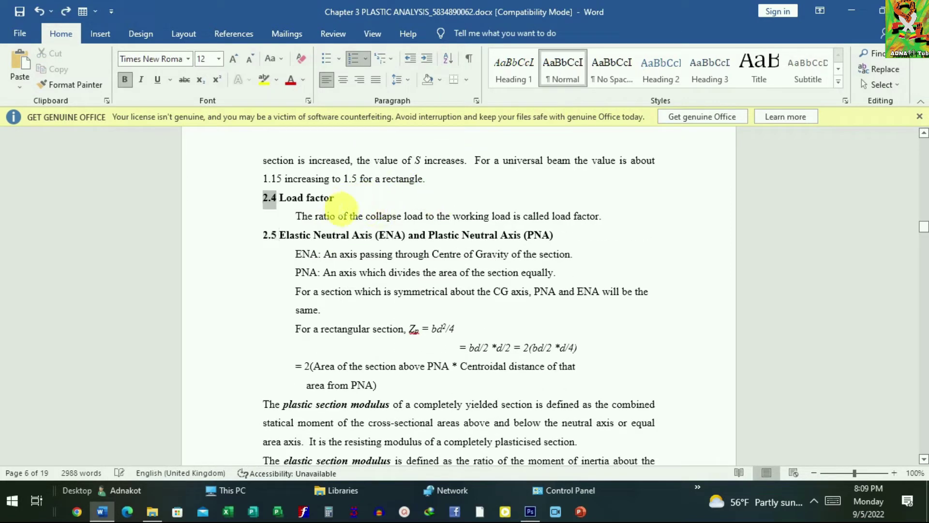
Apply Heading 2 to the 2.4 Load factor heading.
left_click(252, 198)
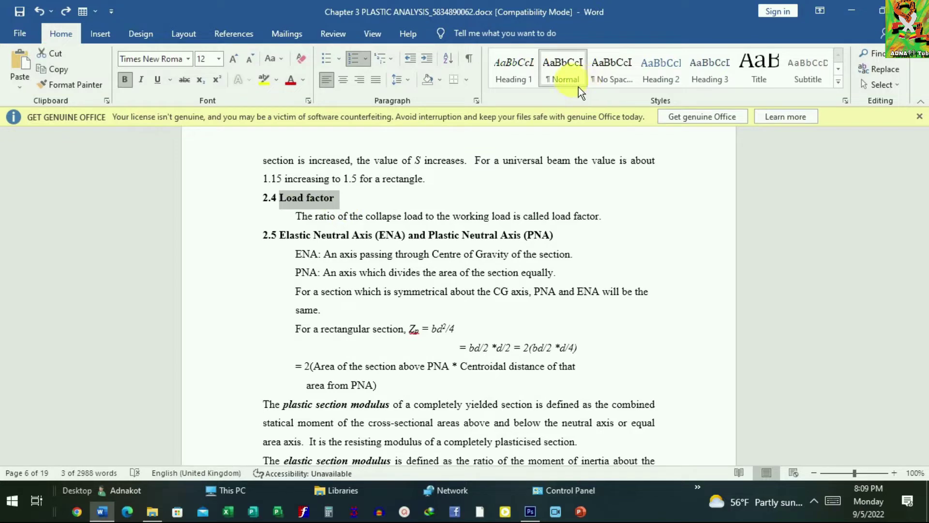
left_click(666, 68)
scroll(349, 281, "down", 5)
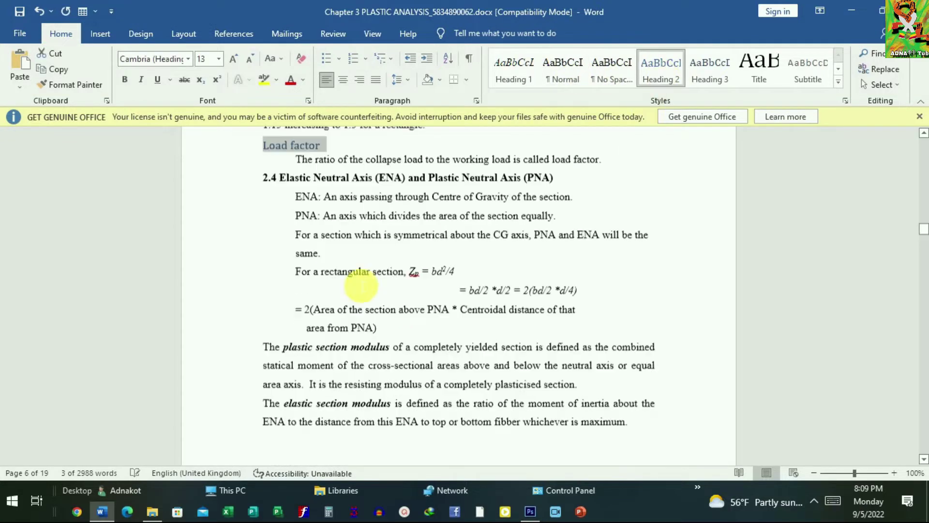
scroll(334, 271, "down", 3)
scroll(341, 249, "down", 2)
scroll(342, 247, "down", 2)
scroll(345, 248, "down", 2)
scroll(348, 249, "down", 2)
scroll(343, 252, "down", 2)
scroll(348, 247, "down", 3)
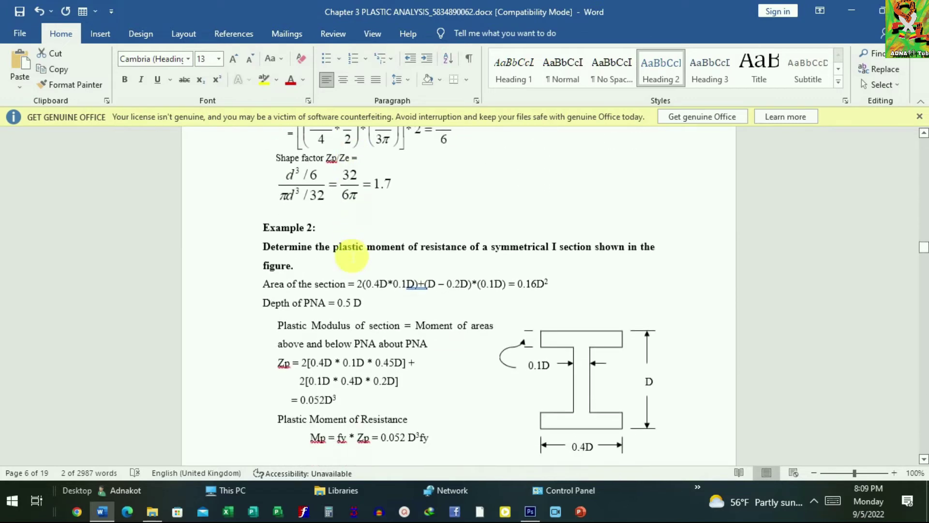
scroll(364, 242, "down", 1)
scroll(363, 245, "down", 2)
scroll(361, 254, "down", 2)
scroll(379, 235, "down", 1)
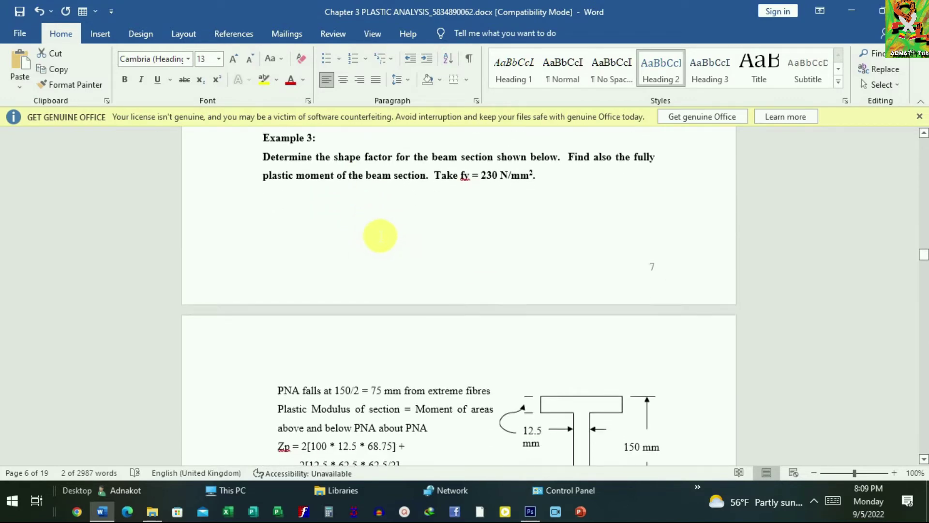
scroll(382, 228, "down", 1)
scroll(390, 208, "down", 2)
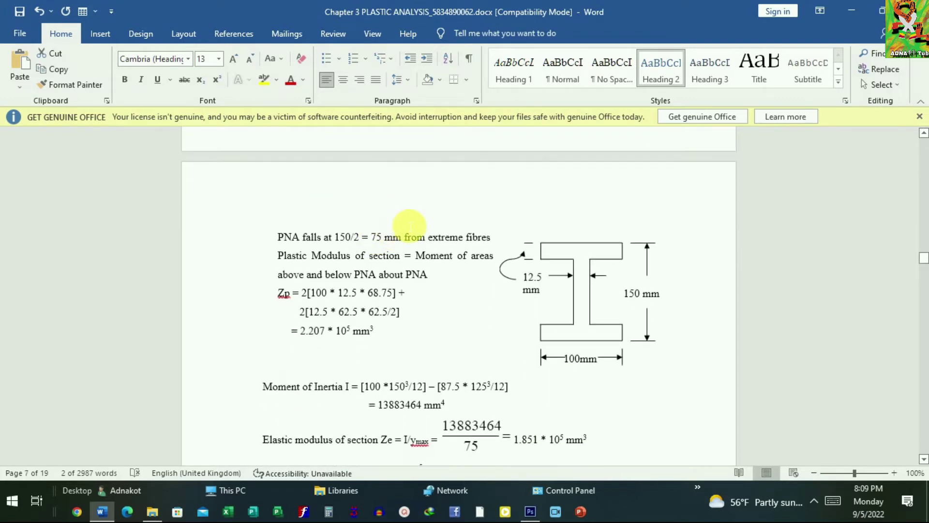
scroll(405, 203, "down", 2)
scroll(387, 236, "down", 2)
scroll(394, 222, "down", 1)
scroll(394, 228, "down", 1)
scroll(395, 225, "down", 1)
scroll(413, 241, "down", 1)
scroll(349, 252, "down", 1)
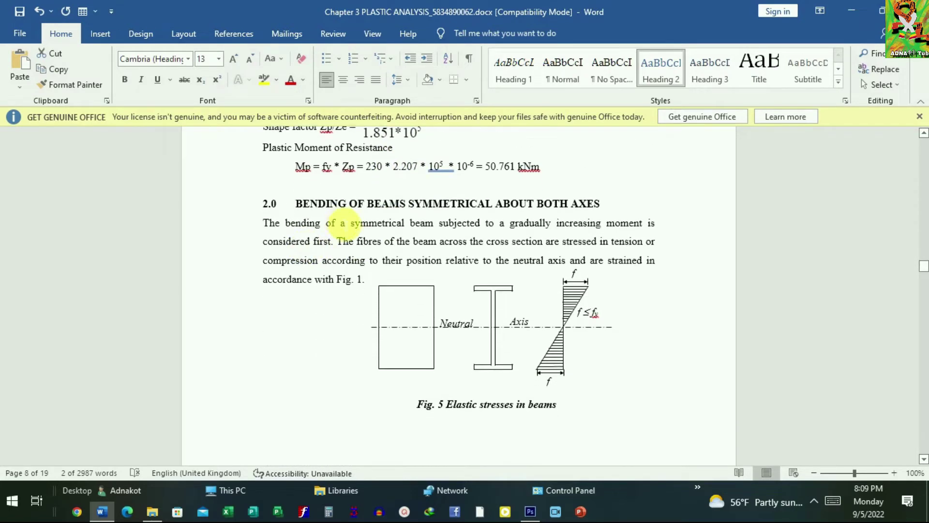
scroll(290, 224, "down", 2)
scroll(366, 228, "down", 2)
scroll(375, 235, "down", 2)
scroll(394, 208, "down", 2)
scroll(402, 208, "down", 3)
scroll(406, 235, "down", 2)
scroll(414, 237, "down", 3)
scroll(411, 244, "down", 4)
scroll(409, 241, "down", 3)
scroll(435, 208, "down", 2)
scroll(415, 224, "down", 3)
scroll(415, 172, "down", 3)
scroll(295, 160, "down", 1)
scroll(295, 160, "up", 1)
Make PLASTIC HINGES a Heading 1 heading and remove its italics.
left_click_drag(263, 166, 387, 167)
left_click(530, 85)
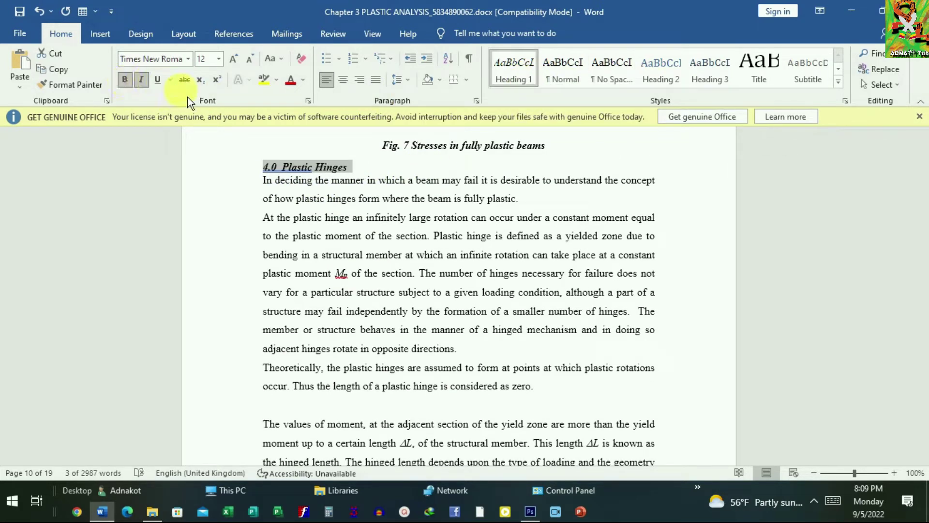
key("ctrl+i")
Make the 4.1 Hinged Length line a bold, non-italic Heading 1.
scroll(455, 277, "down", 3)
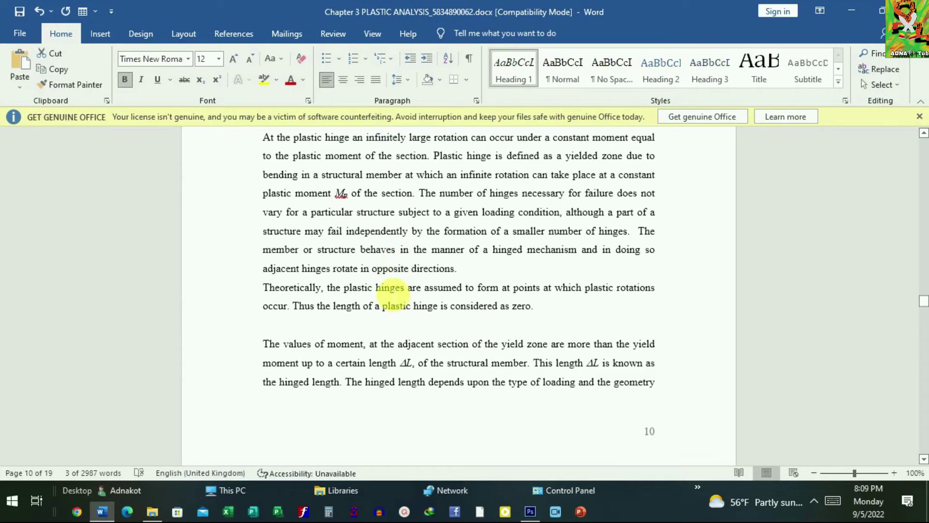
scroll(436, 285, "down", 3)
scroll(290, 288, "down", 1)
left_click(265, 286)
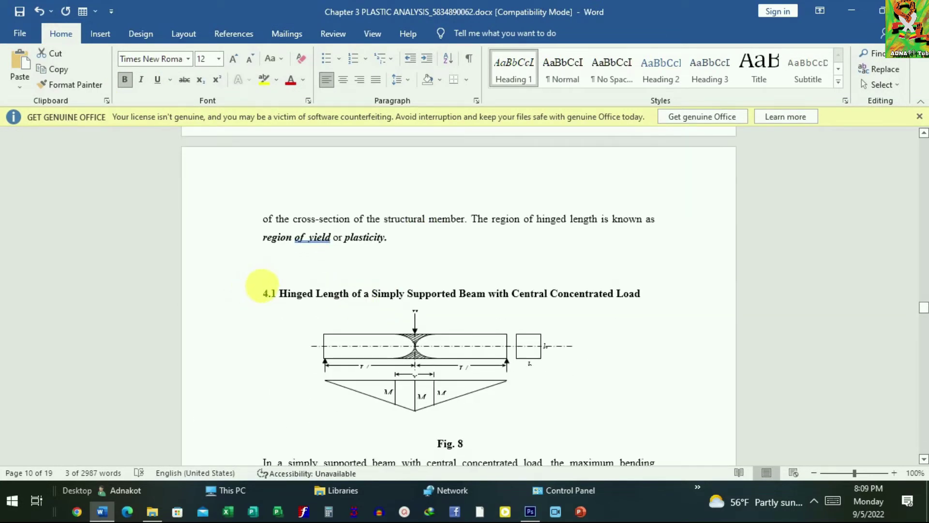
left_click_drag(283, 295, 494, 294)
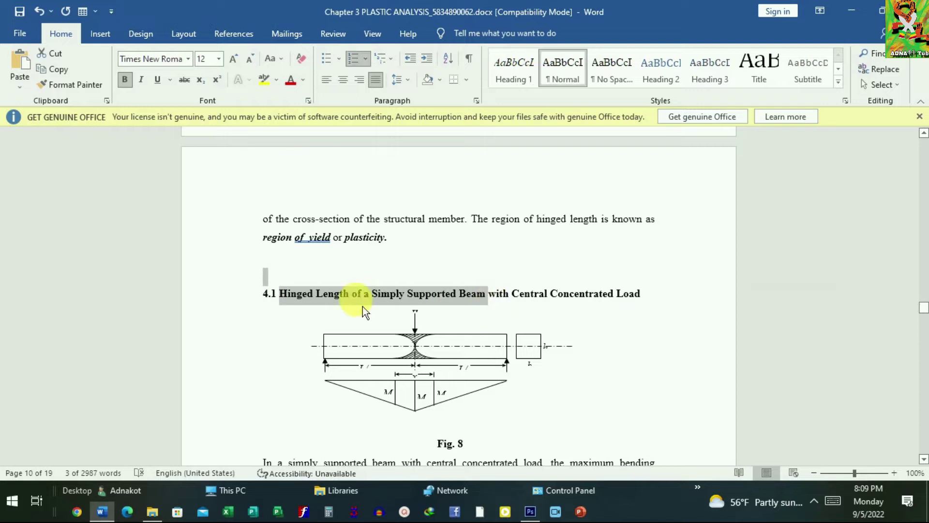
left_click(298, 311)
left_click(267, 293)
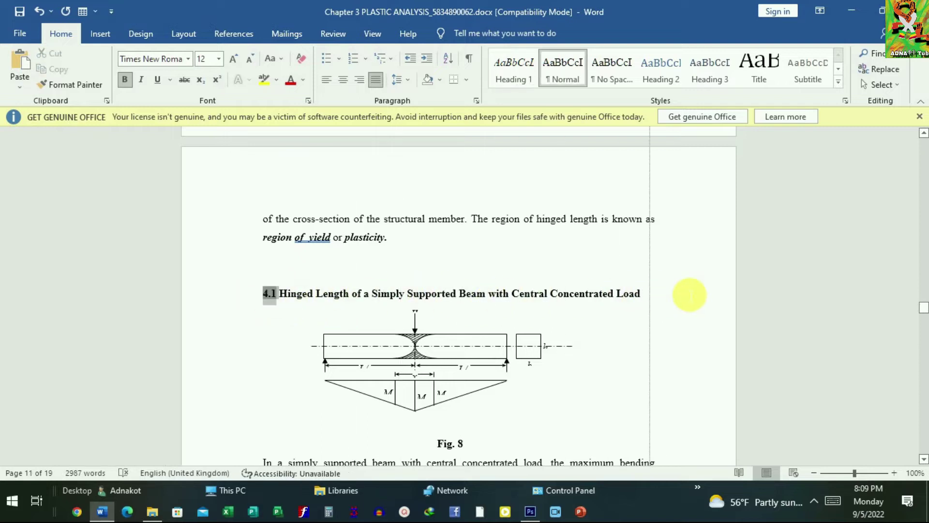
left_click_drag(670, 291, 648, 304)
key("ctrl+z")
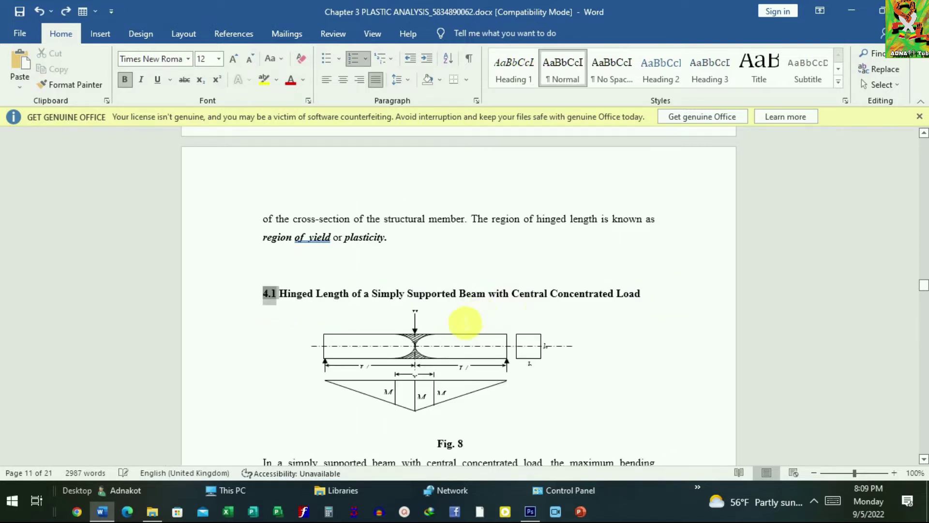
mouse_move(641, 294)
left_mouse_down()
mouse_move(389, 305)
mouse_move(272, 294)
left_mouse_up()
left_click(514, 86)
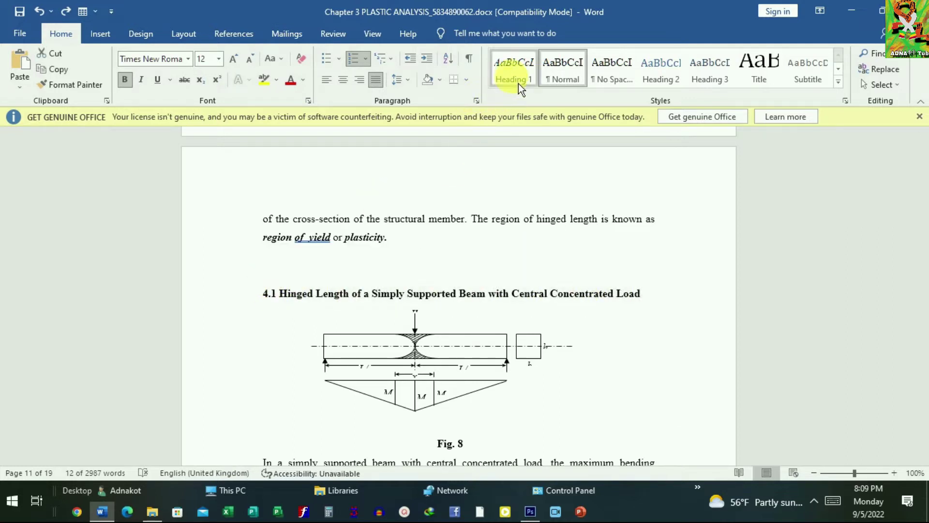
left_click(128, 88)
left_click(141, 81)
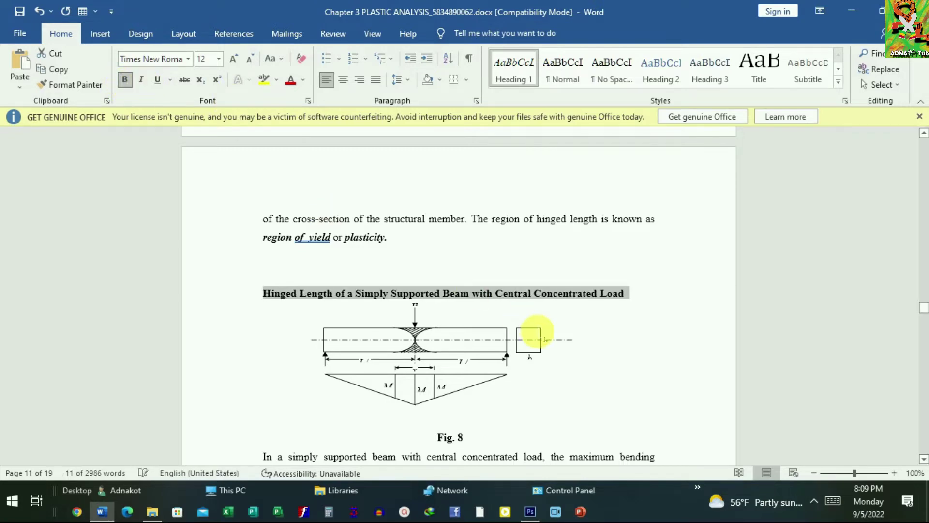
Make FUNDAMENTAL CONDITIONS a bold, non-italic Heading 1.
scroll(537, 334, "down", 2)
scroll(536, 325, "down", 5)
scroll(504, 326, "down", 3)
scroll(477, 332, "down", 4)
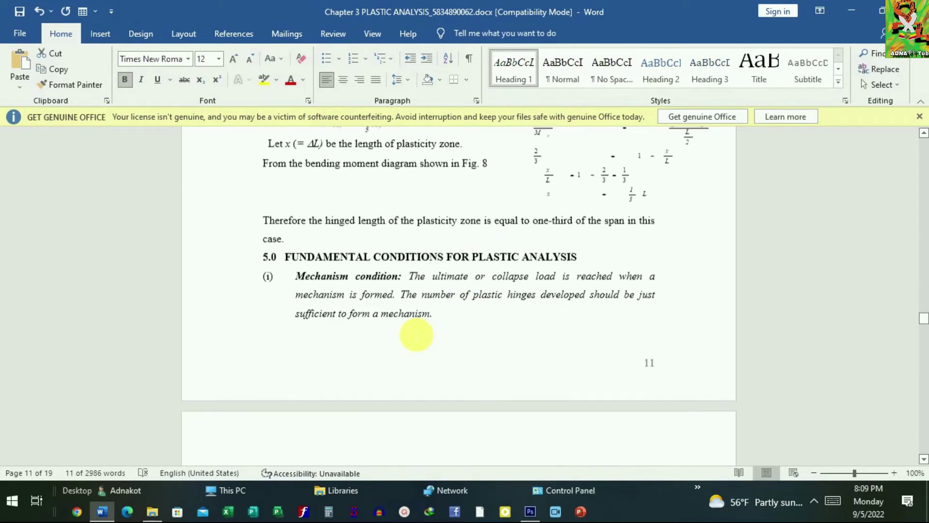
scroll(459, 342, "down", 1)
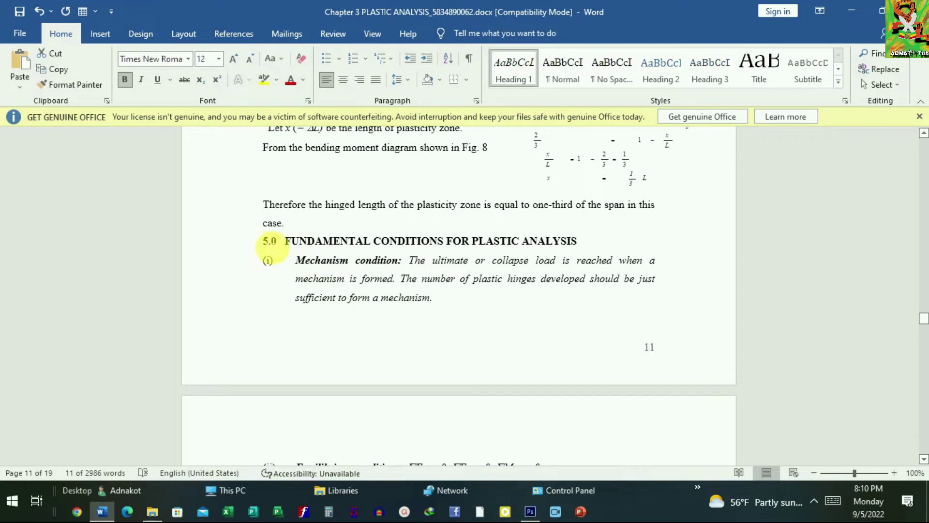
left_click_drag(265, 241, 615, 240)
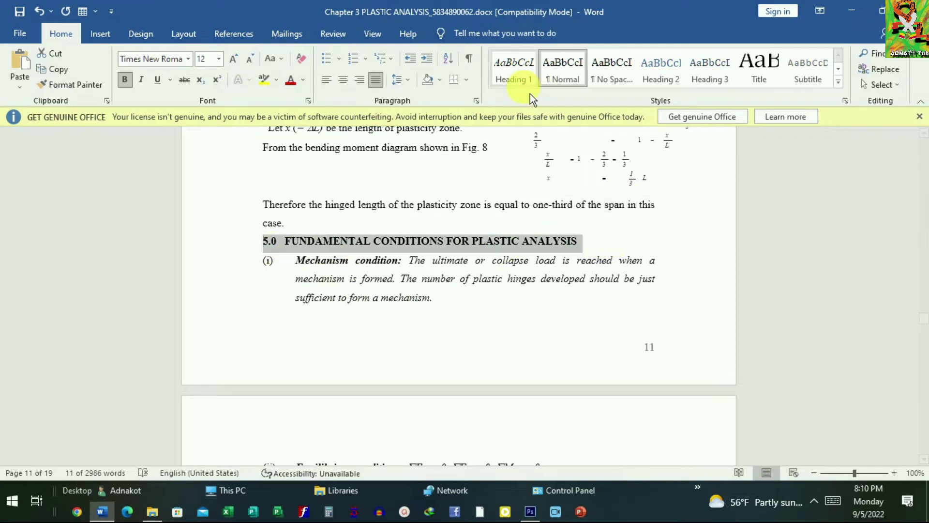
left_click(513, 73)
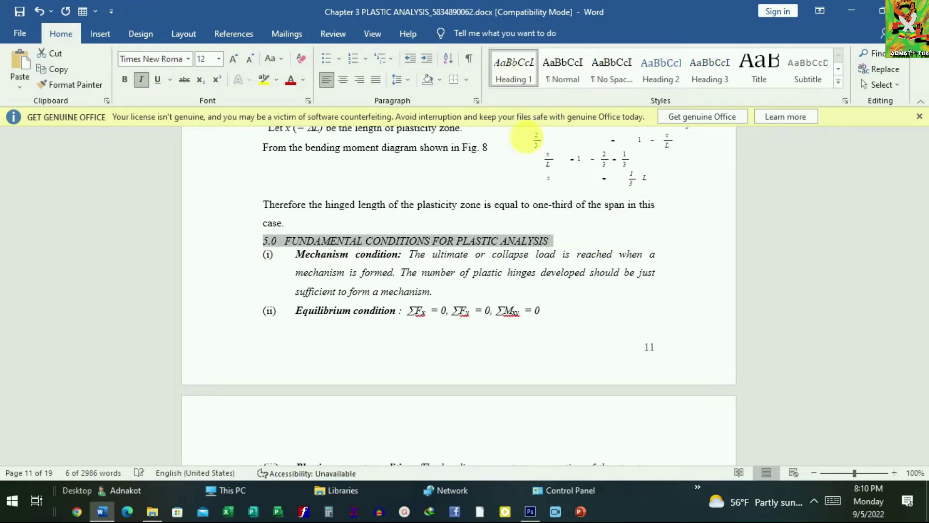
left_click(125, 80)
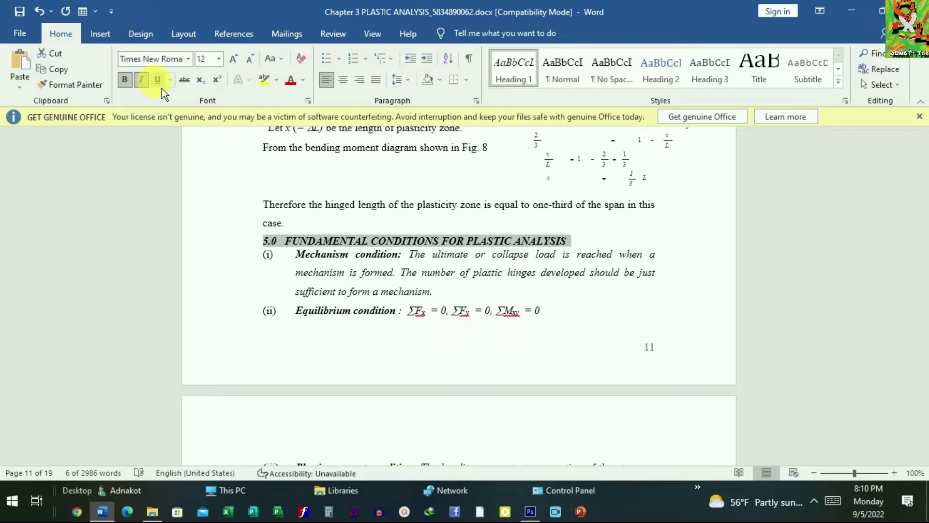
left_click(142, 80)
Apply Heading 1 to the 5.1 Mechanism heading, with bold on and italics toggled.
scroll(417, 305, "down", 4)
scroll(412, 305, "down", 5)
scroll(404, 305, "down", 3)
scroll(402, 305, "down", 2)
left_click(245, 181)
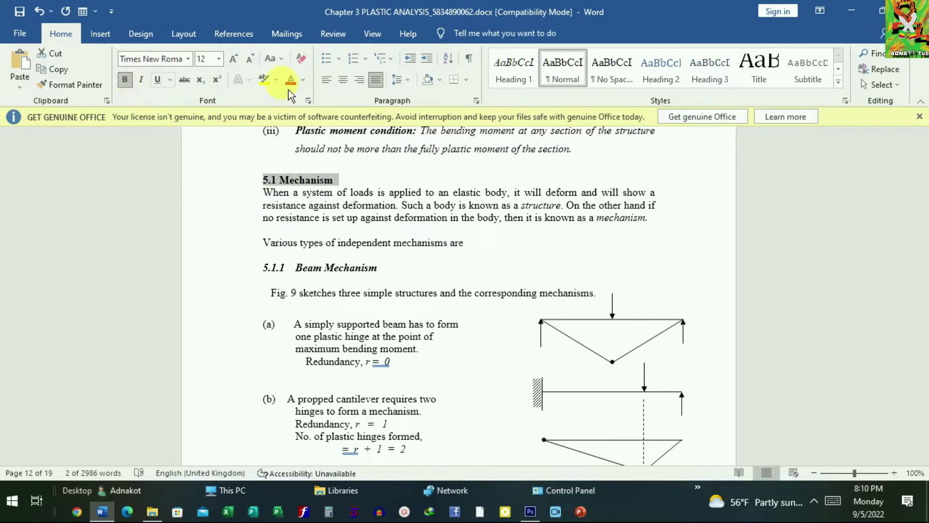
left_click(516, 73)
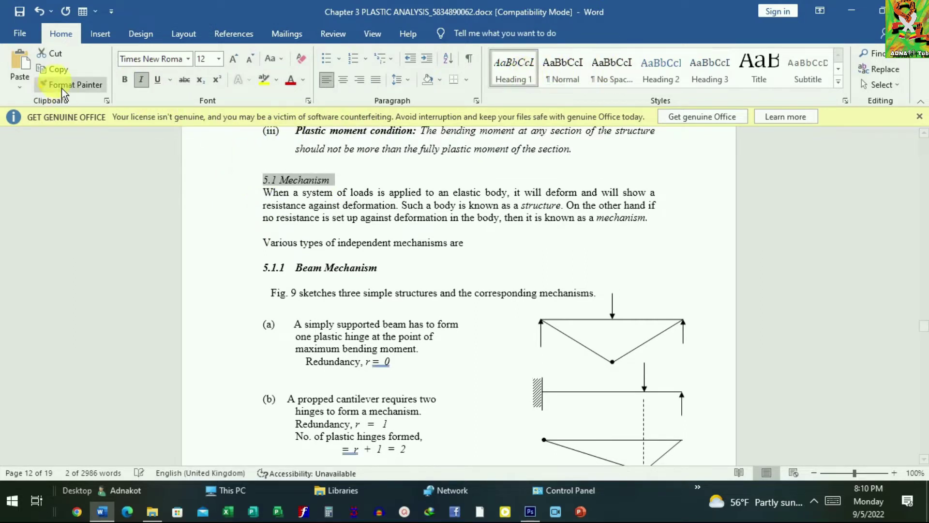
left_click(125, 80)
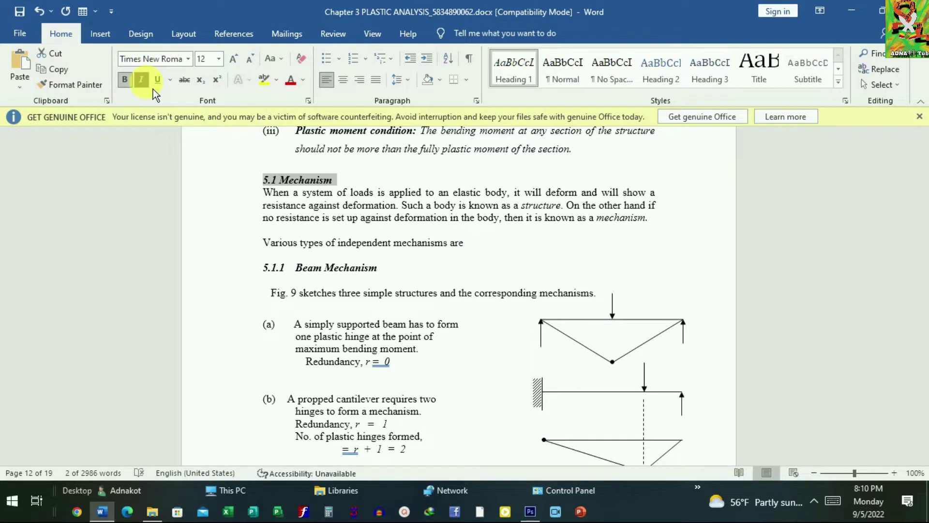
left_click(140, 80)
scroll(447, 228, "down", 2)
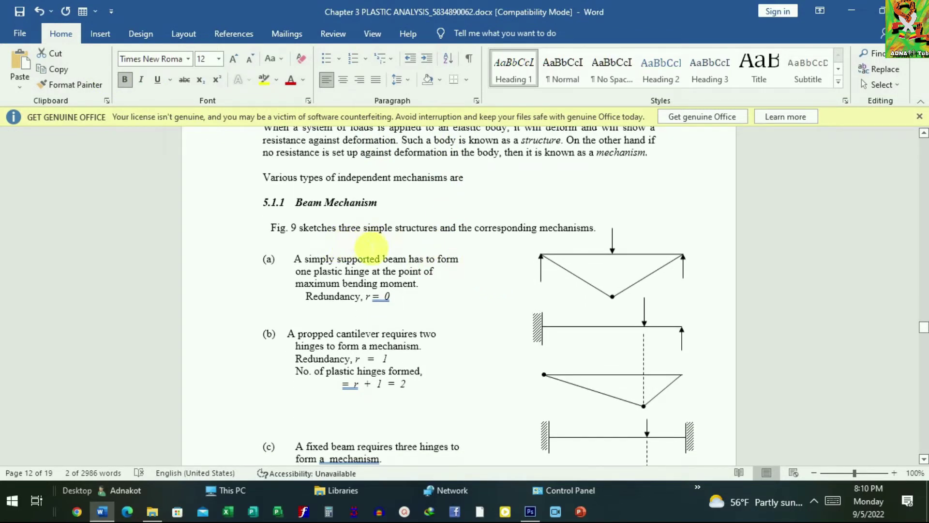
Scroll from page 12 back to page 1, showing the CHAPTER 3: PLASTIC ANALYSIS title.
scroll(370, 247, "up", 1)
scroll(383, 259, "up", 2)
scroll(383, 265, "down", 2)
scroll(394, 245, "down", 3)
scroll(414, 296, "down", 2)
scroll(415, 321, "down", 2)
scroll(384, 249, "down", 2)
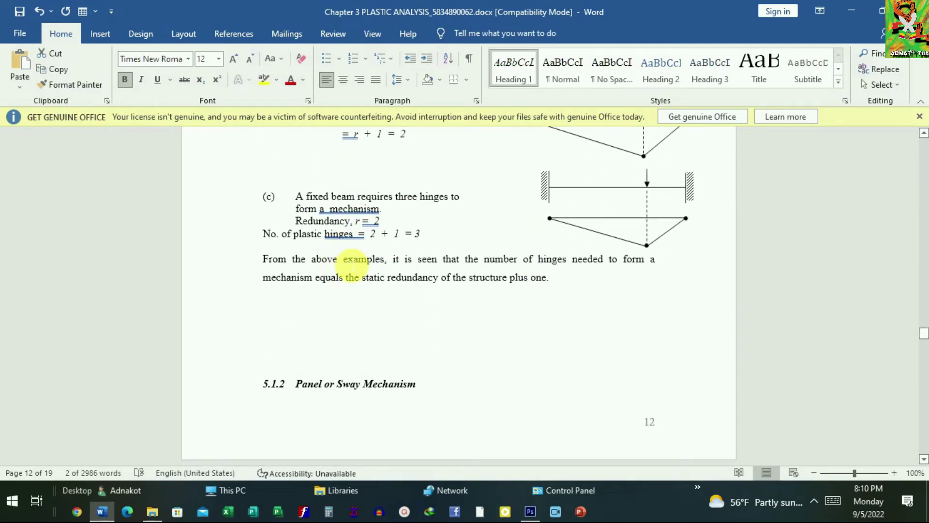
scroll(435, 280, "up", 3)
scroll(429, 253, "up", 3)
scroll(409, 290, "up", 4)
scroll(409, 290, "up", 3)
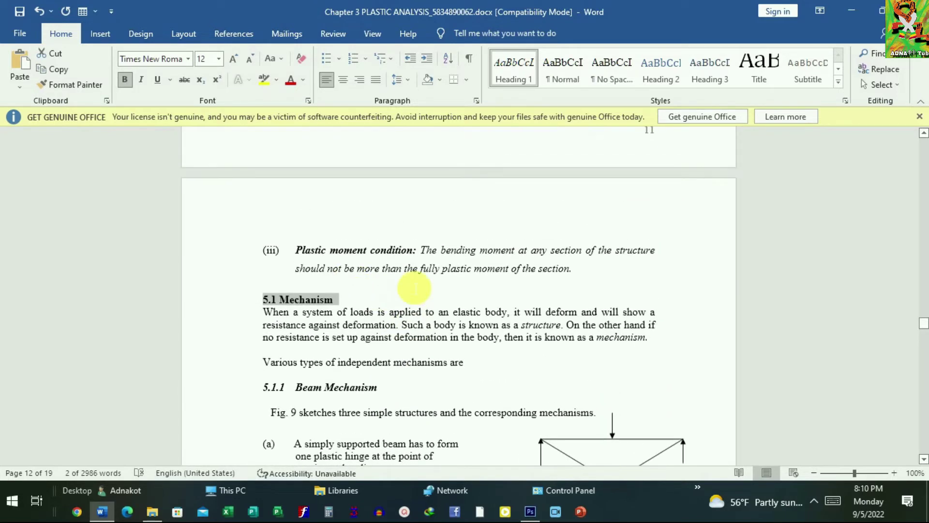
scroll(678, 286, "up", 3)
left_click_drag(923, 321, 923, 149)
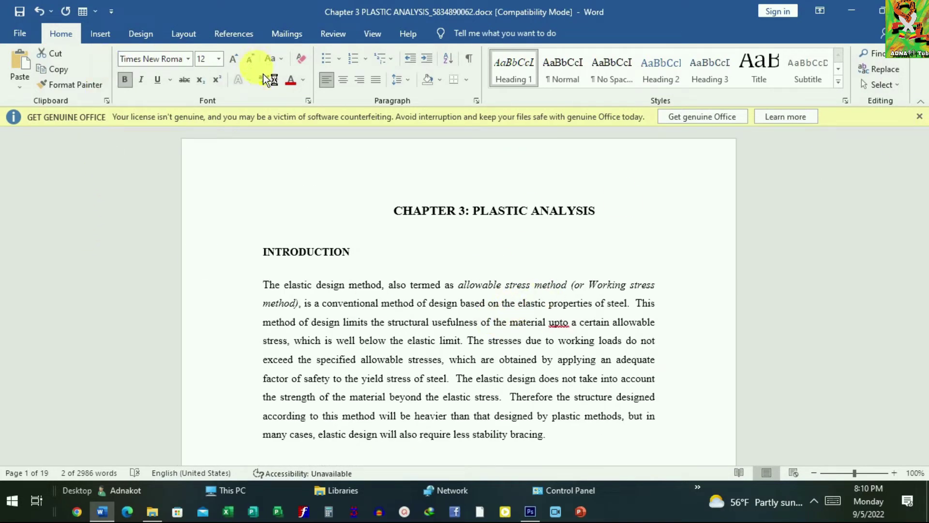
Insert Automatic Table 1, find it misplaced on page 12, and undo it.
left_click(249, 42)
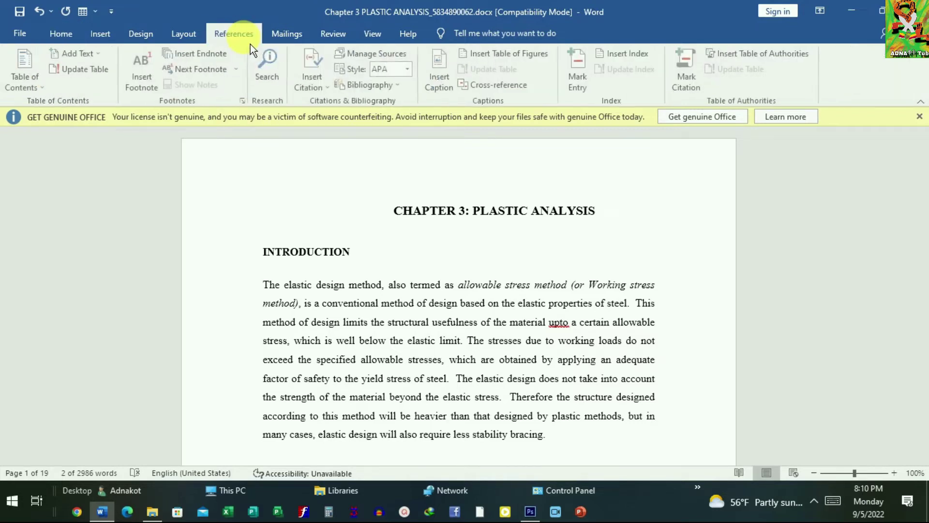
left_click(44, 78)
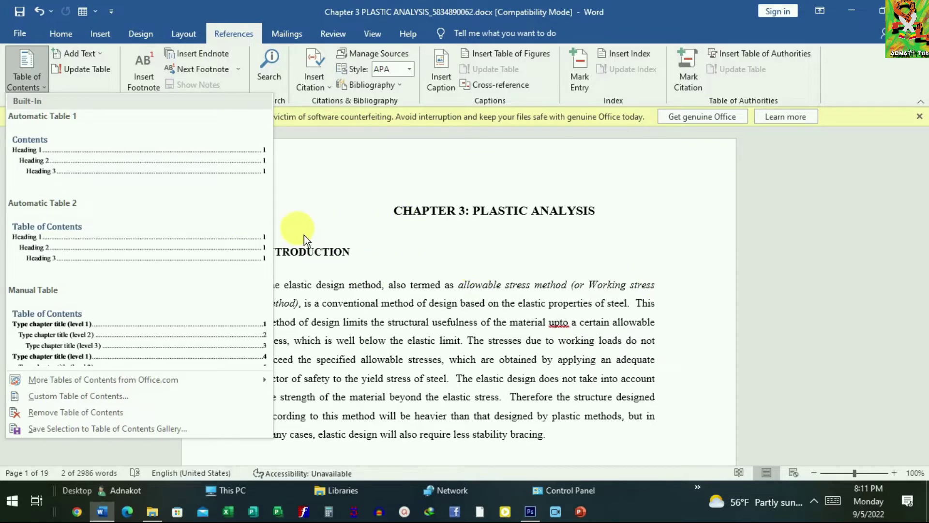
left_click(106, 164)
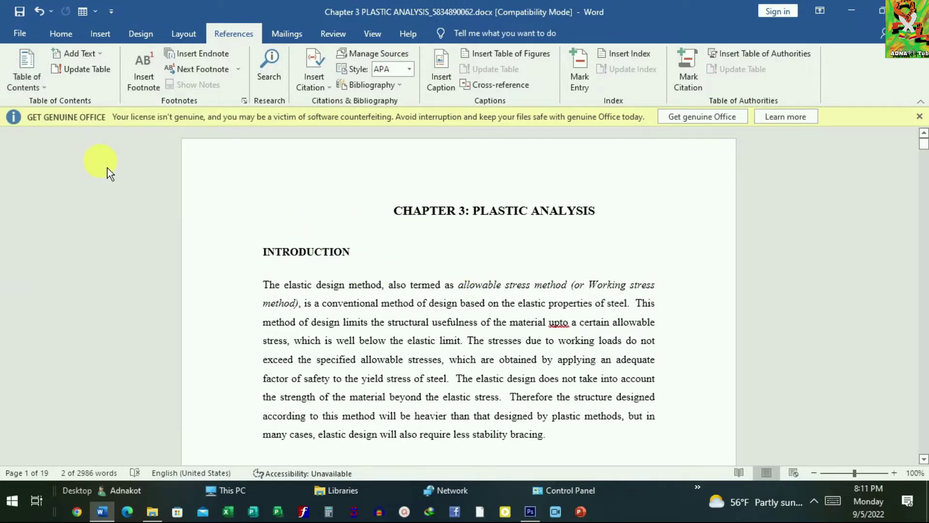
scroll(387, 334, "up", 2)
scroll(318, 246, "up", 2)
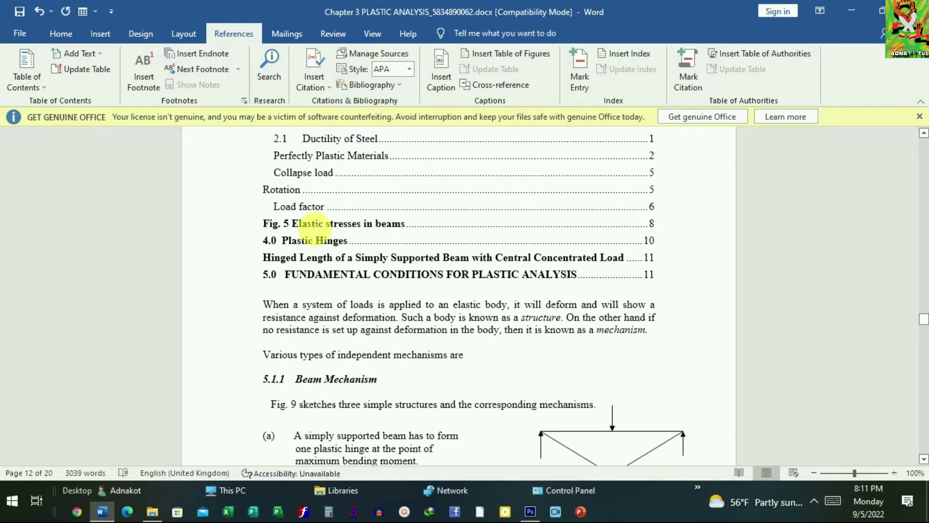
scroll(301, 228, "up", 2)
scroll(328, 213, "up", 1)
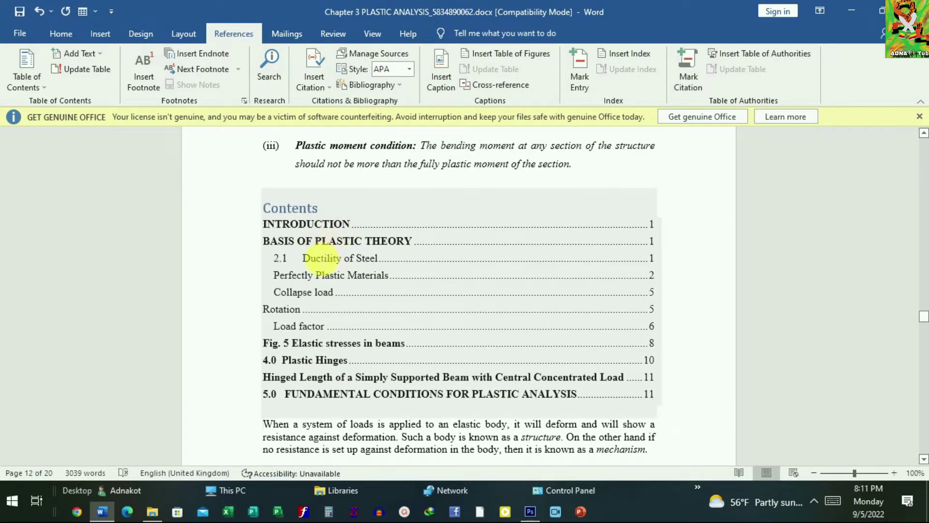
key("ctrl+z")
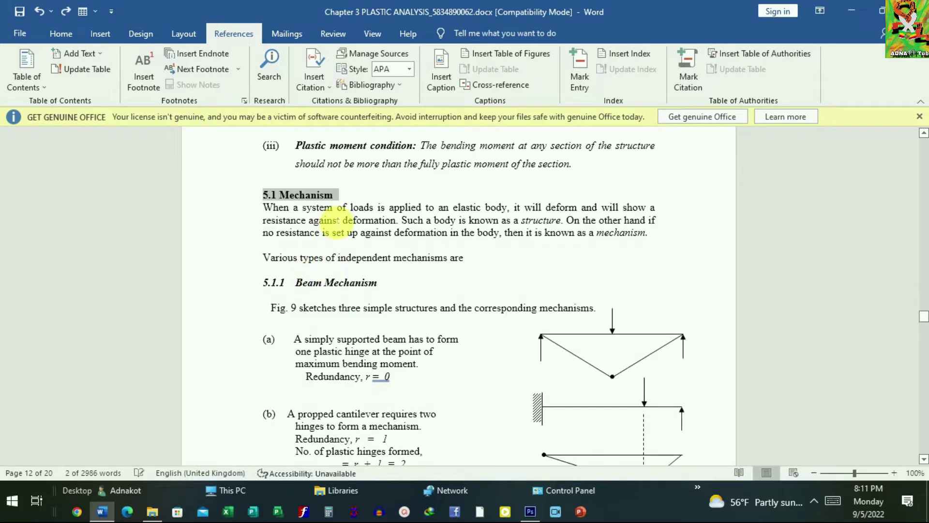
Add two blank lines above the chapter title, then undo them.
scroll(337, 218, "up", 1)
scroll(327, 243, "up", 4)
scroll(325, 239, "up", 3)
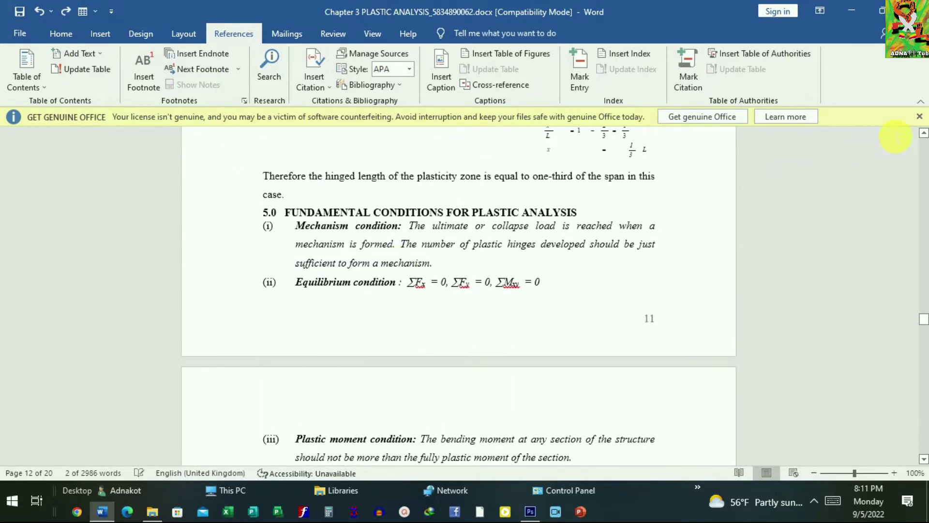
scroll(922, 130, "up", 2)
scroll(877, 173, "up", 4)
scroll(923, 315, "up", 10)
scroll(923, 315, "up", 20)
scroll(924, 314, "up", 20)
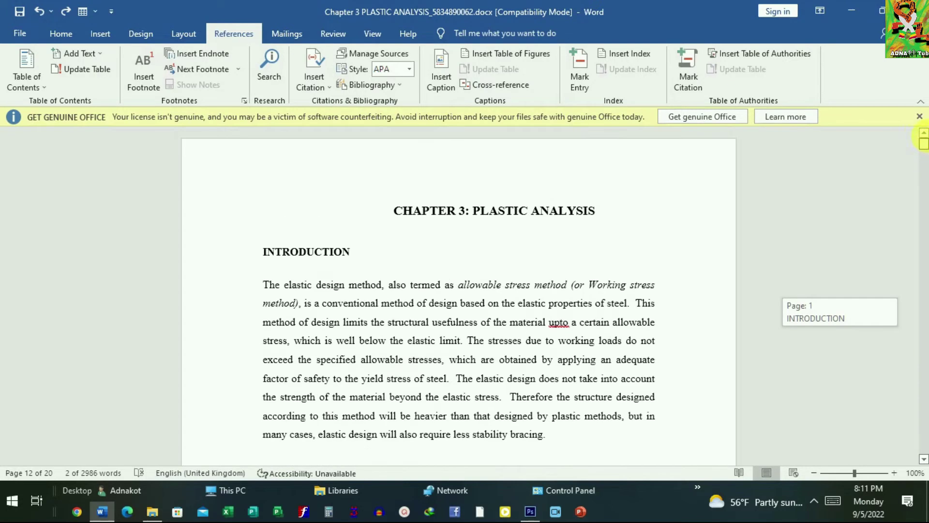
left_click(321, 192)
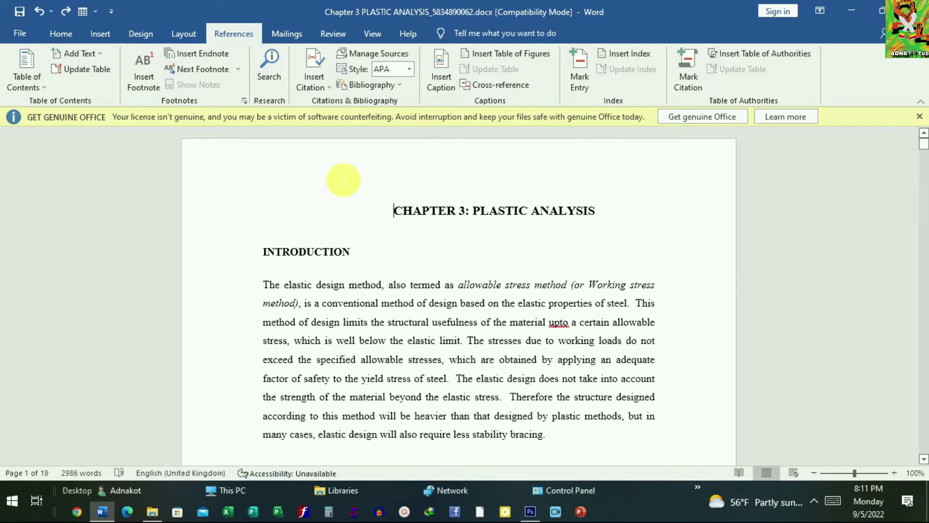
key("Return")
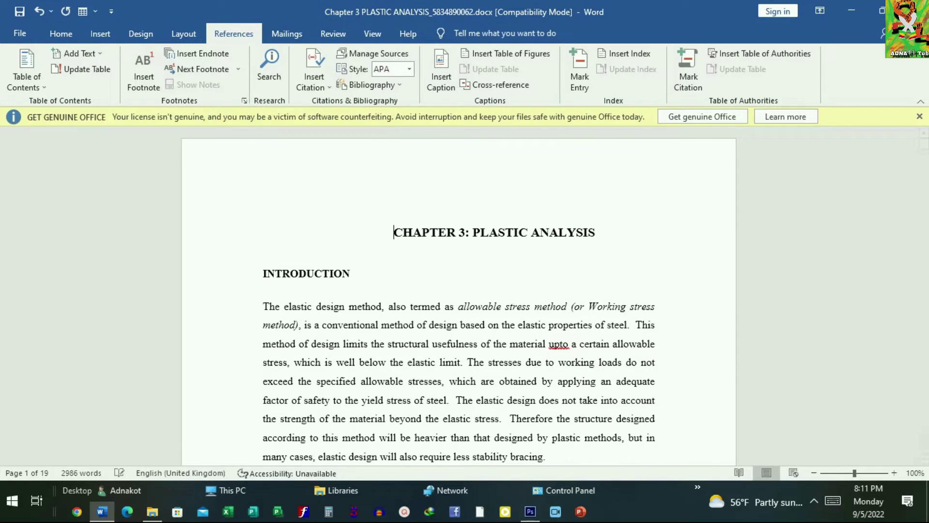
key("Return")
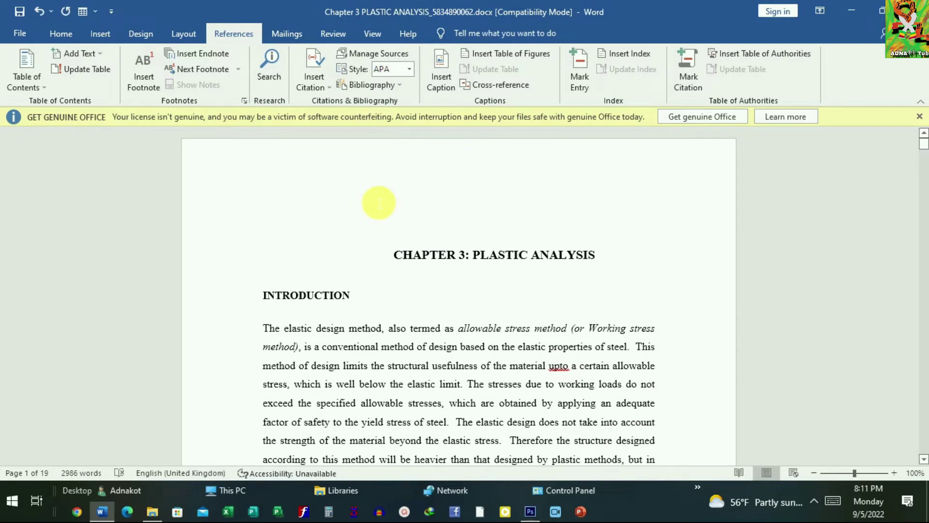
key("ctrl+z")
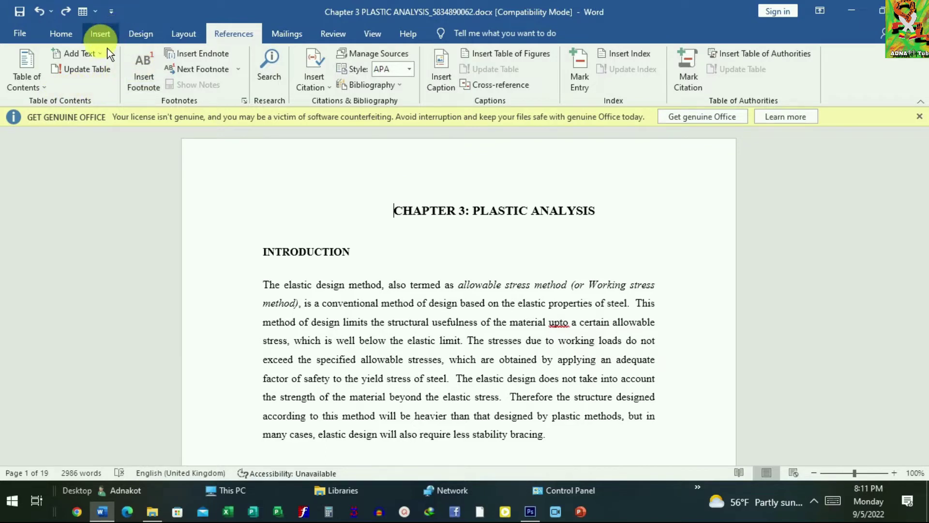
Insert a page break before the chapter title and add two empty lines on the new page.
left_click(102, 34)
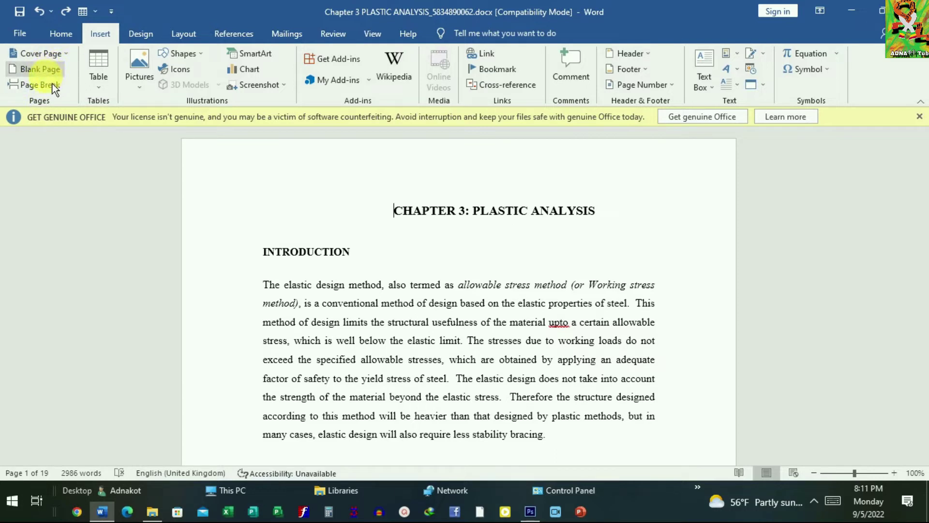
left_click(43, 75)
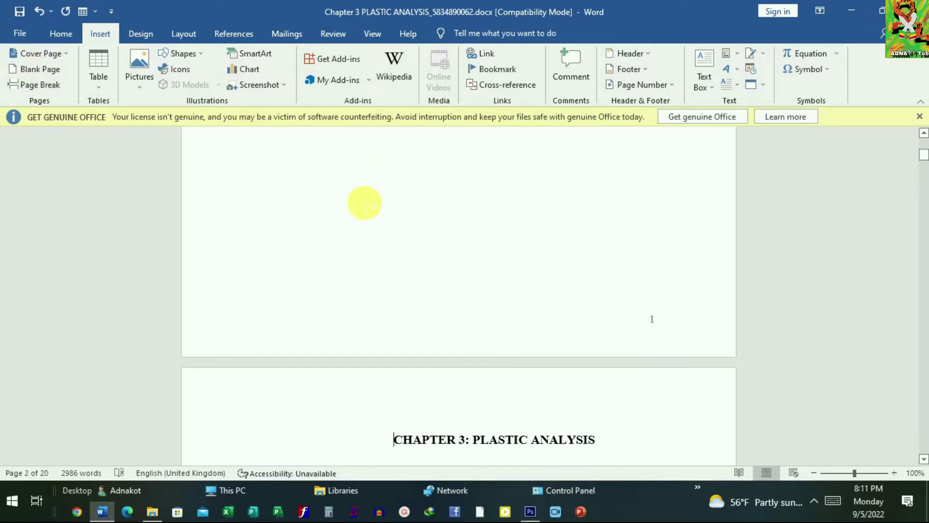
scroll(357, 203, "up", 1)
scroll(356, 203, "up", 3)
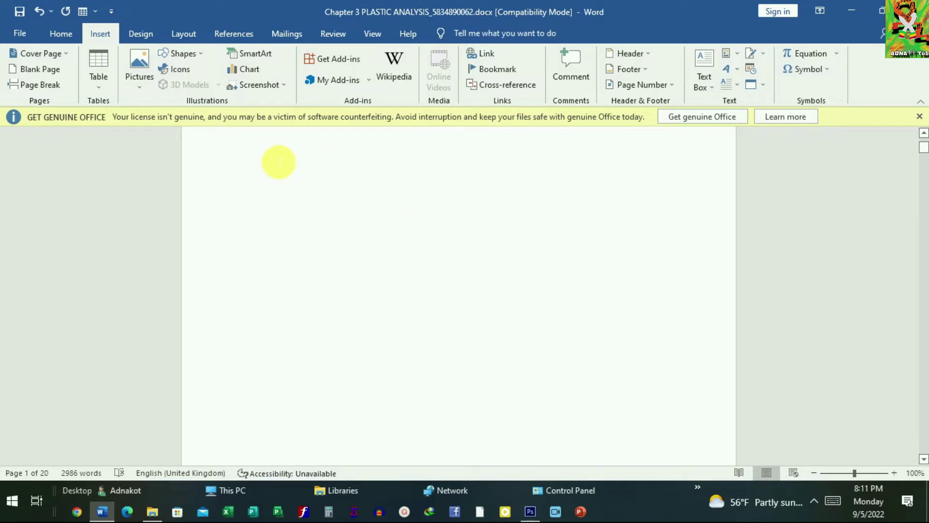
key("Return")
key("Return")
key("Return")
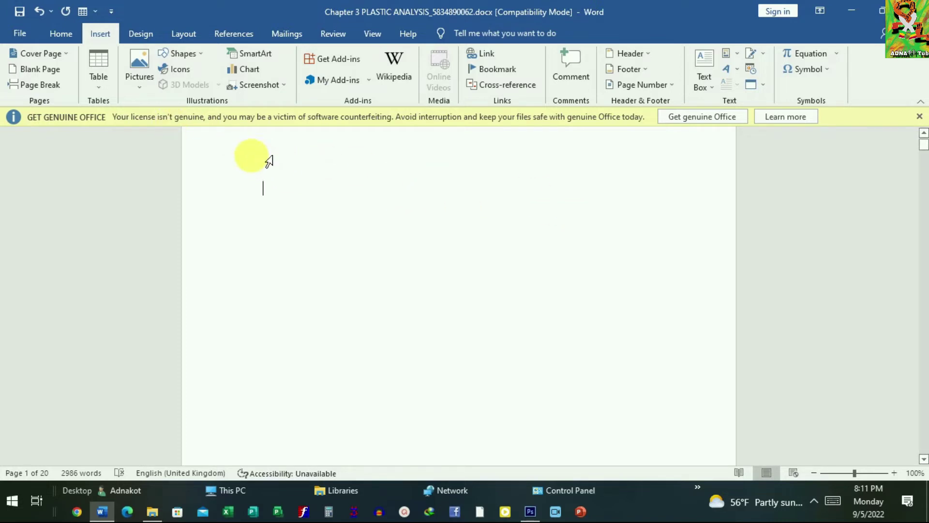
key("Return")
key("Return")
scroll(285, 189, "up", 1)
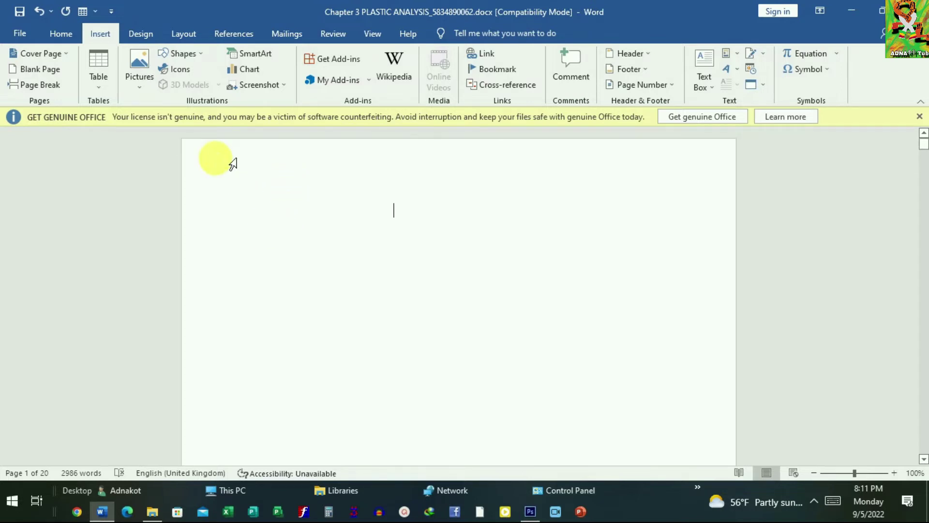
left_click(239, 38)
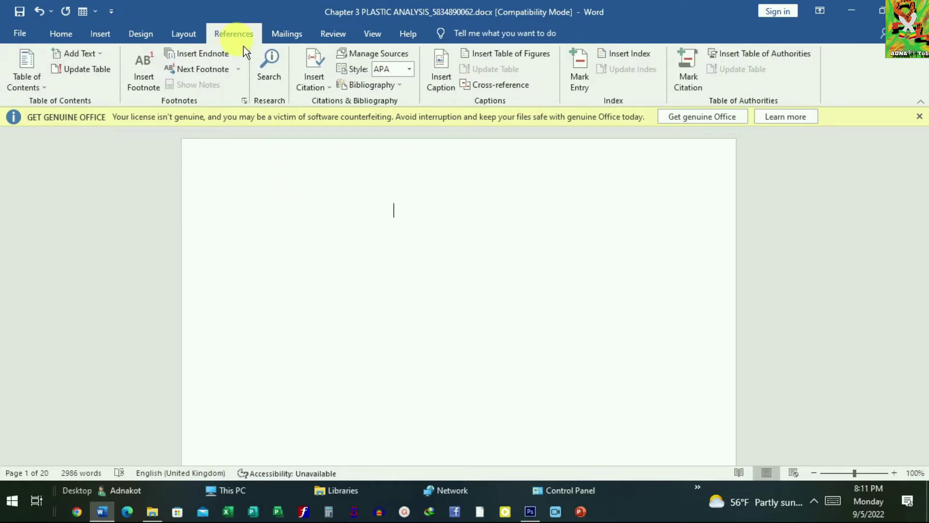
Insert Automatic Table 1 on page 1, listing INTRODUCTION through 5.1 Mechanism (pages 2–13).
left_click(40, 79)
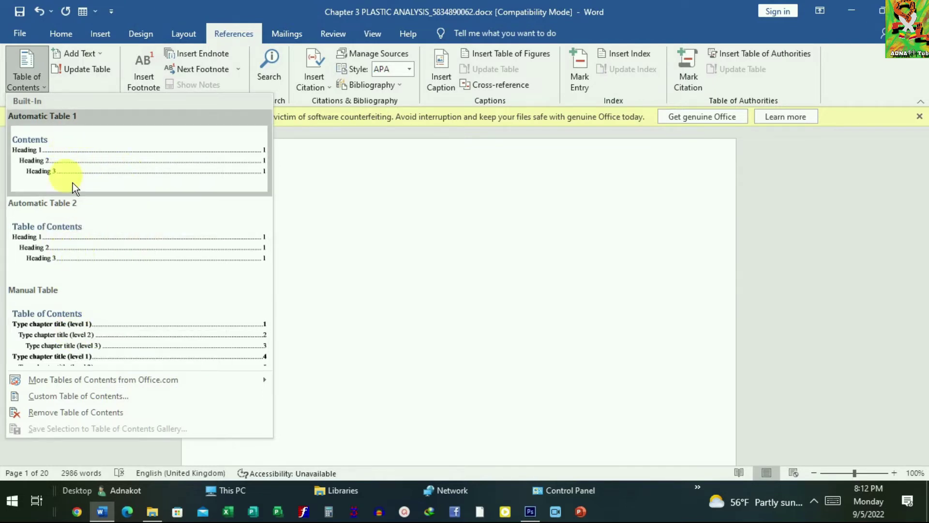
left_click(66, 154)
scroll(368, 251, "up", 4)
scroll(387, 245, "up", 1)
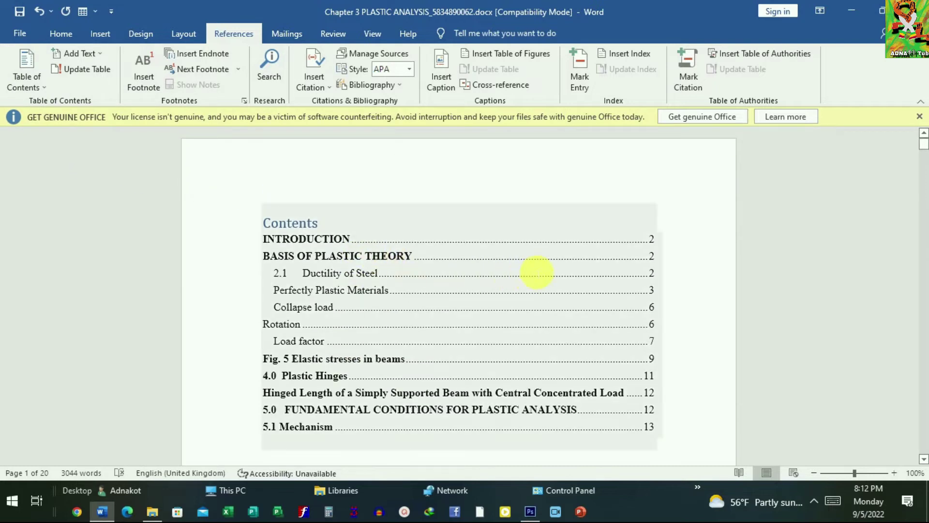
scroll(437, 262, "down", 1)
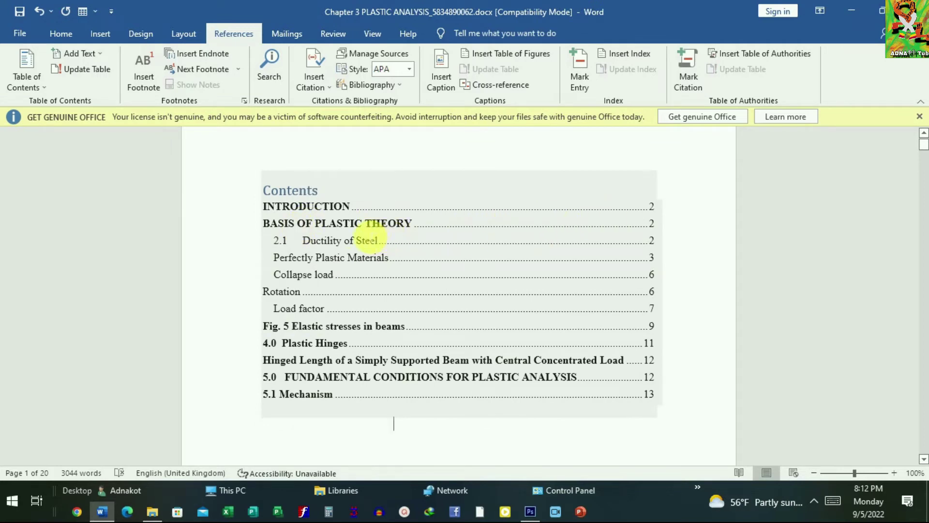
scroll(354, 218, "down", 1)
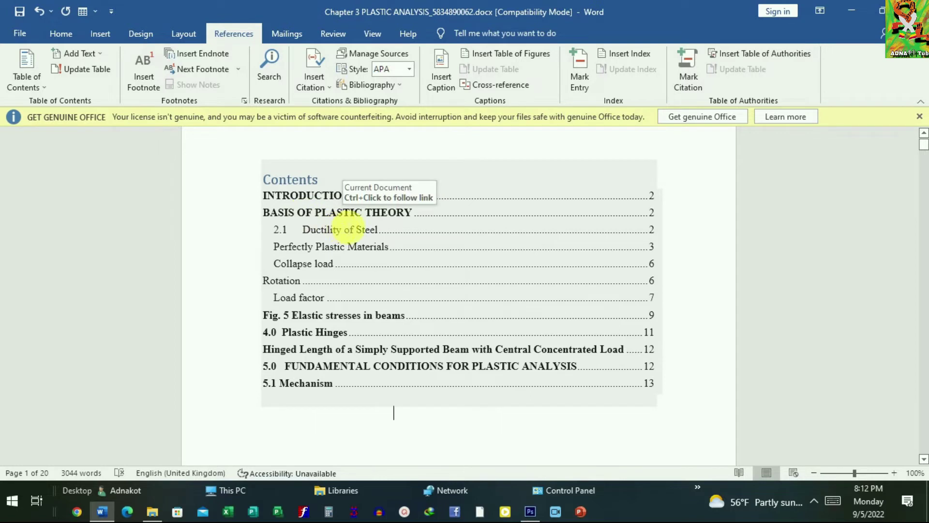
scroll(379, 222, "down", 2)
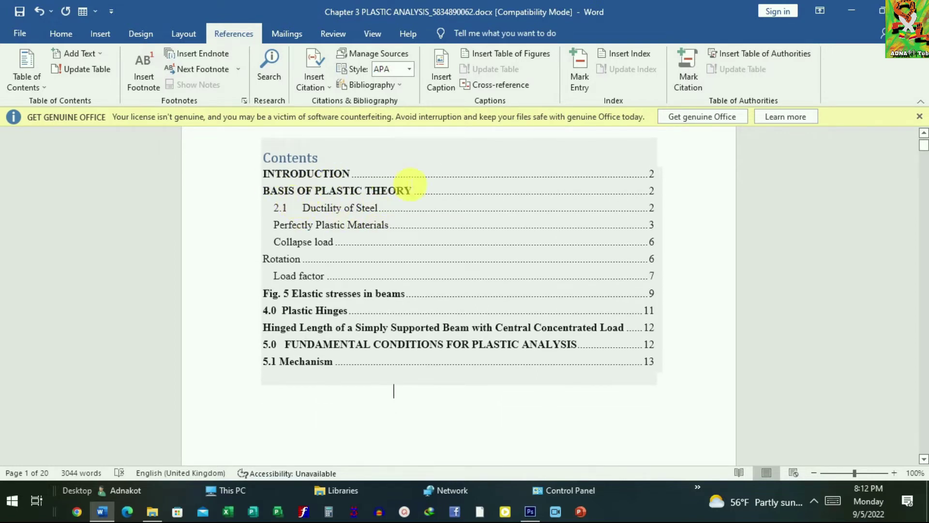
scroll(358, 254, "down", 3)
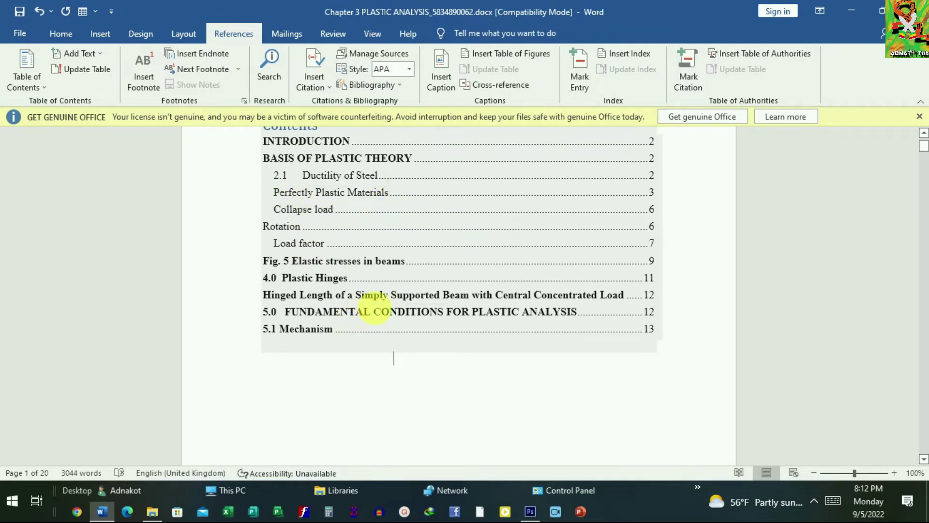
scroll(382, 305, "up", 3)
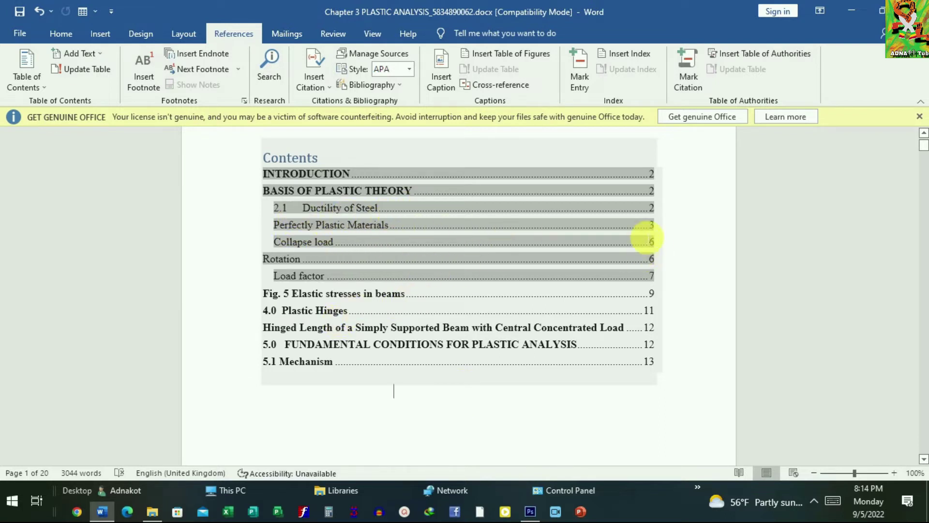
Collapse the content under the INTRODUCTION heading.
scroll(695, 280, "down", 1)
scroll(630, 296, "down", 3)
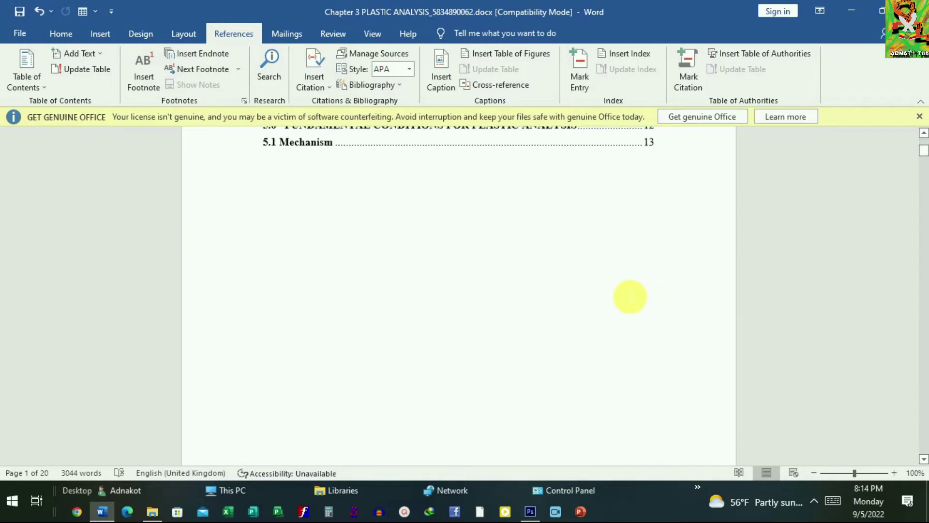
scroll(599, 301, "down", 2)
scroll(587, 301, "down", 2)
scroll(560, 316, "down", 2)
scroll(460, 324, "down", 2)
scroll(435, 328, "down", 5)
scroll(421, 328, "down", 1)
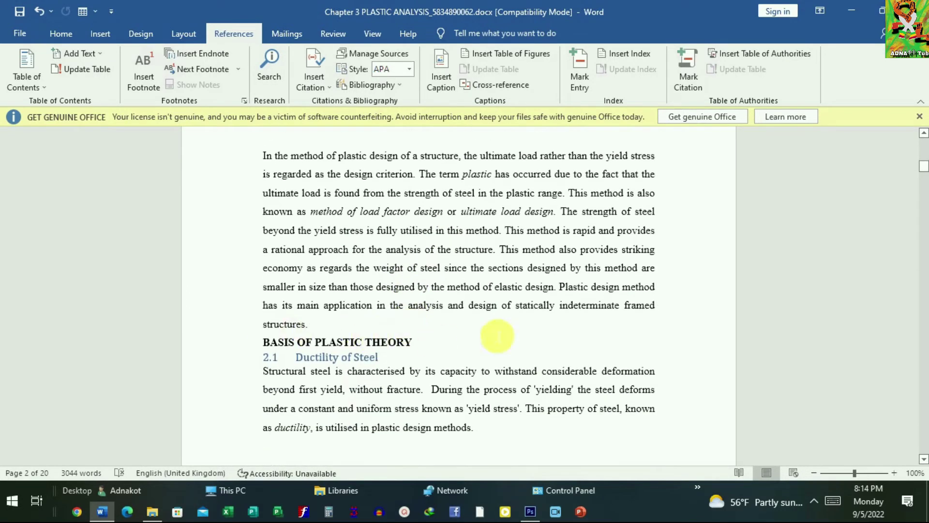
scroll(411, 334, "down", 1)
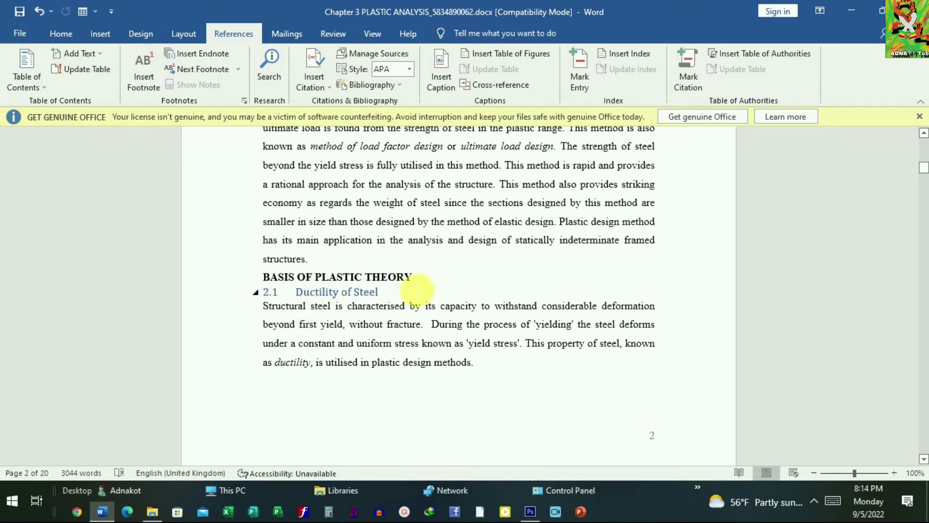
scroll(425, 294, "down", 3)
scroll(373, 296, "up", 3)
scroll(360, 292, "up", 1)
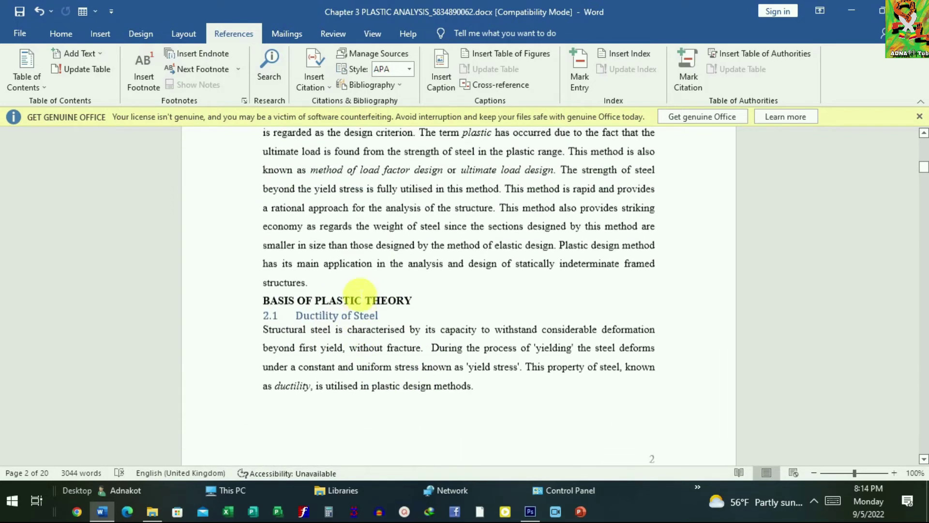
scroll(358, 262, "up", 3)
scroll(358, 255, "up", 2)
left_click(255, 217)
Add two empty lines under the chapter heading and insert a Blank Page there.
left_click(284, 194)
key("Return")
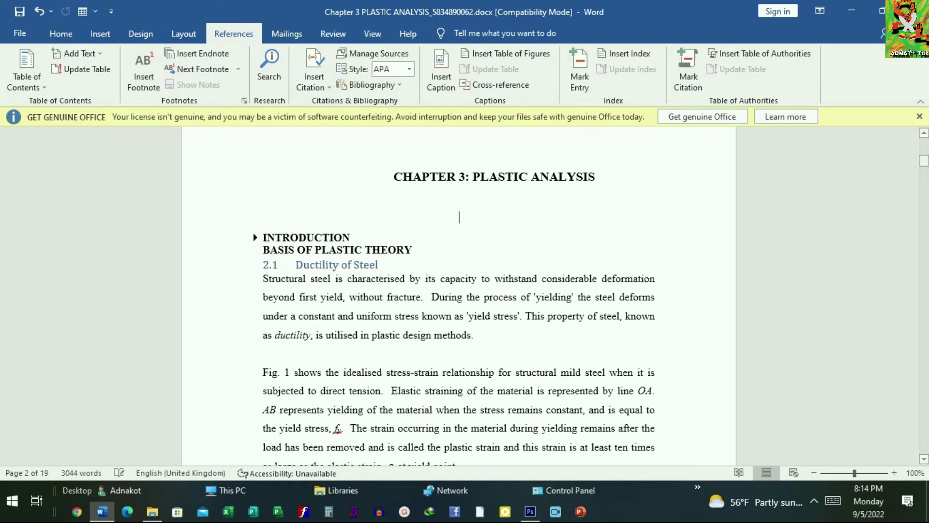
key("Return")
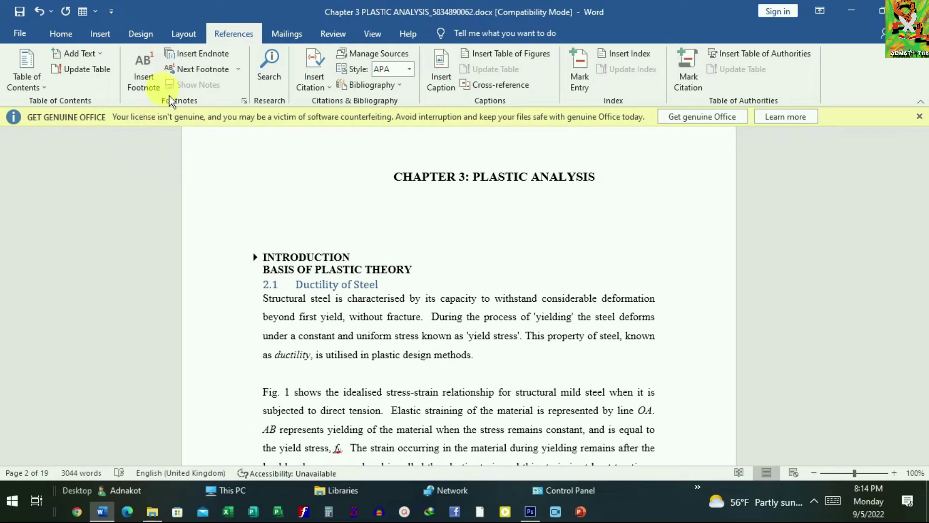
left_click(110, 43)
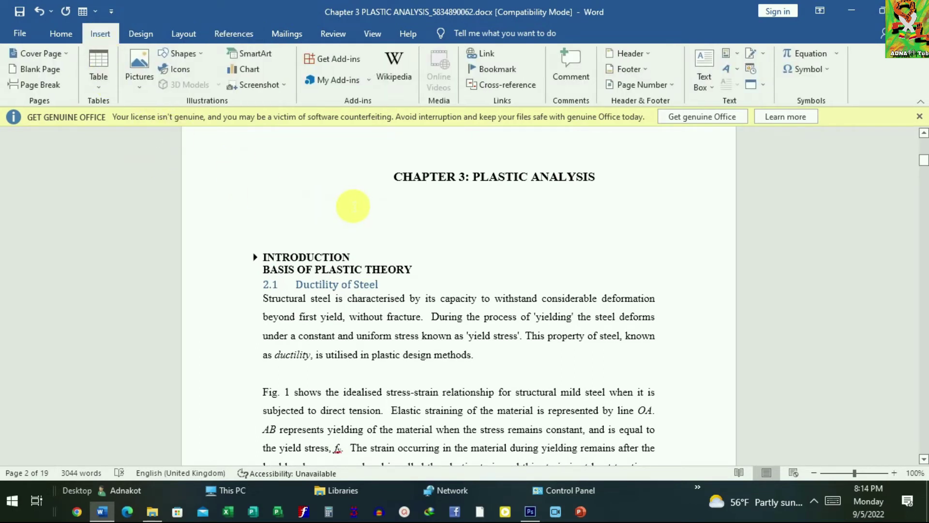
left_click(57, 73)
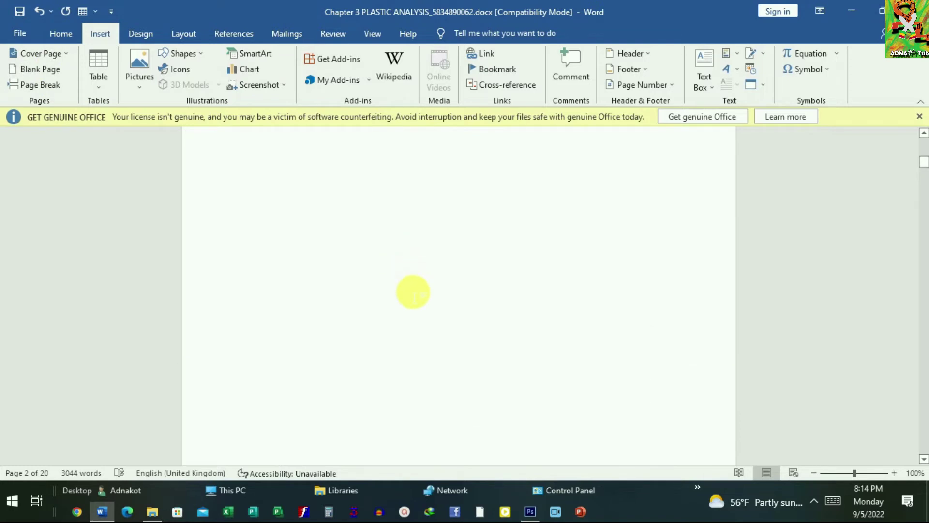
scroll(366, 276, "up", 3)
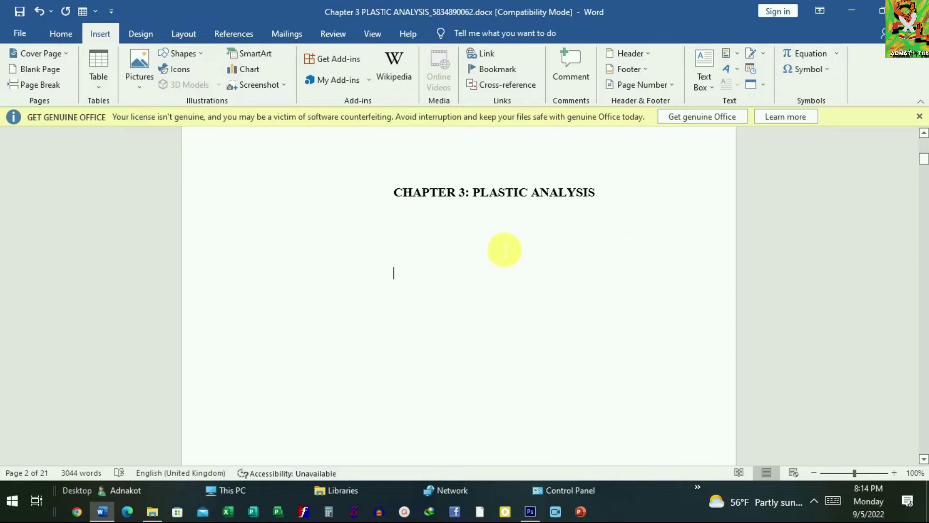
Update the table of contents with 'Update page numbers only', then refresh it with F9.
left_click_drag(923, 160, 923, 145)
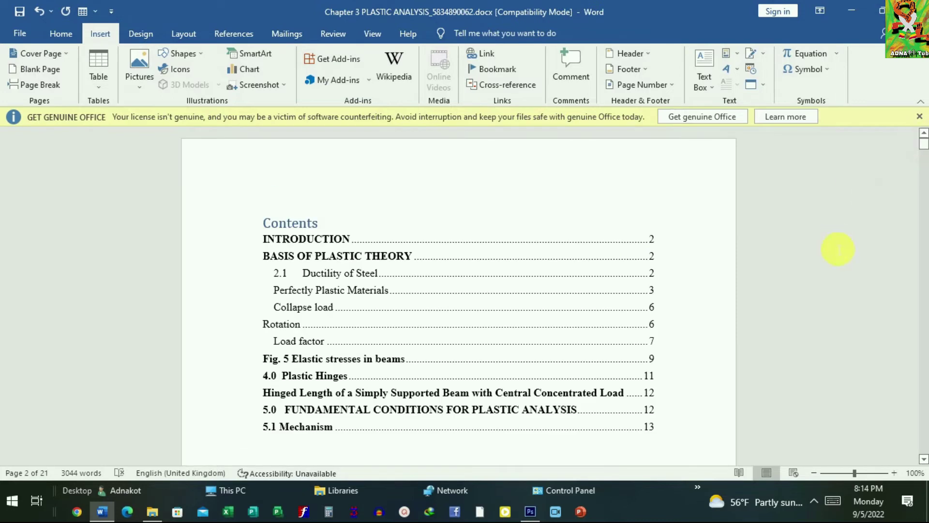
left_click(666, 266)
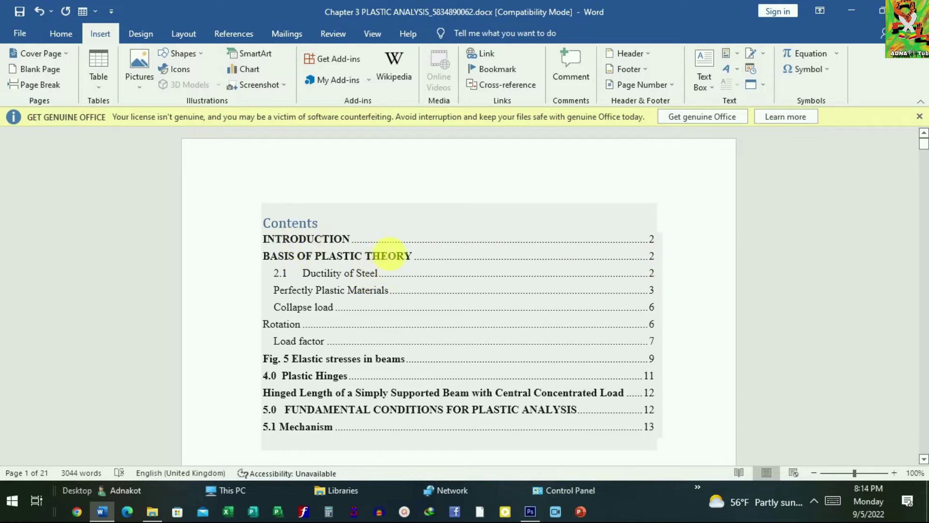
left_click(385, 256)
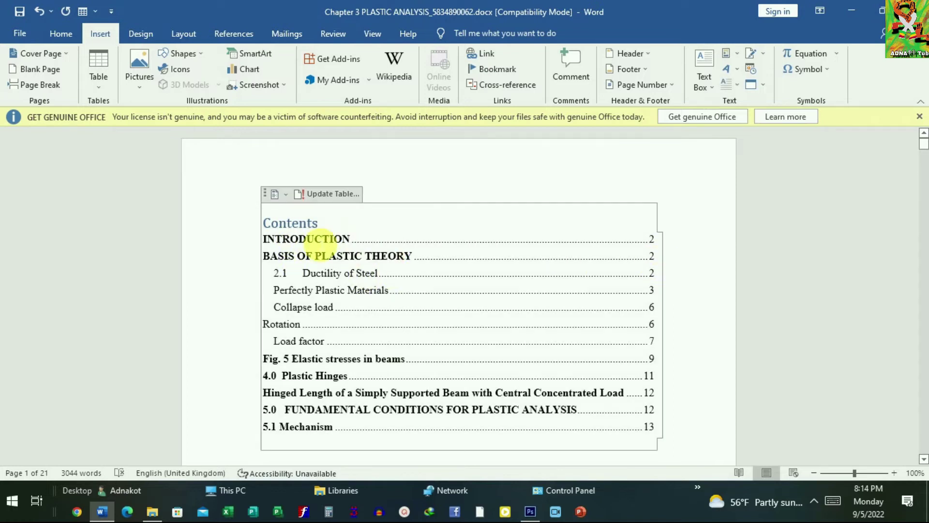
left_click(333, 199)
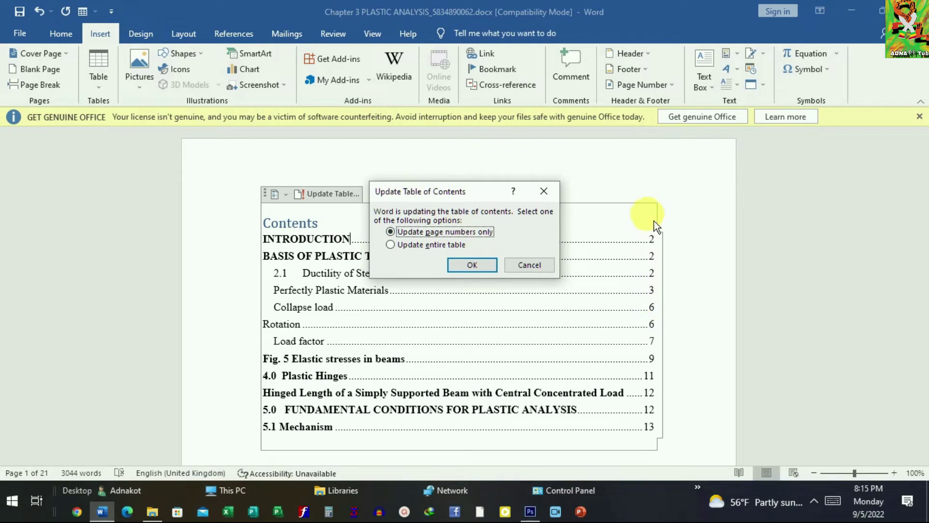
left_click(488, 270)
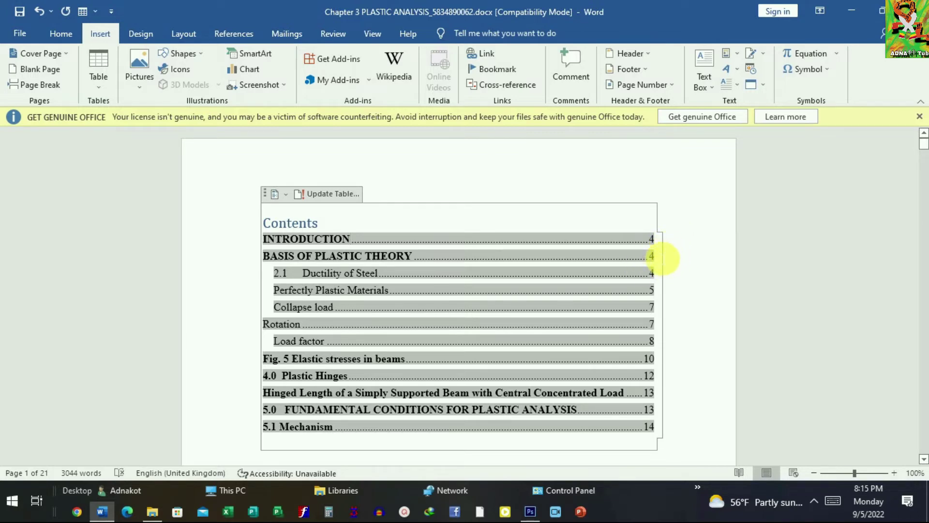
key("F9")
left_click(621, 259, "ctrl")
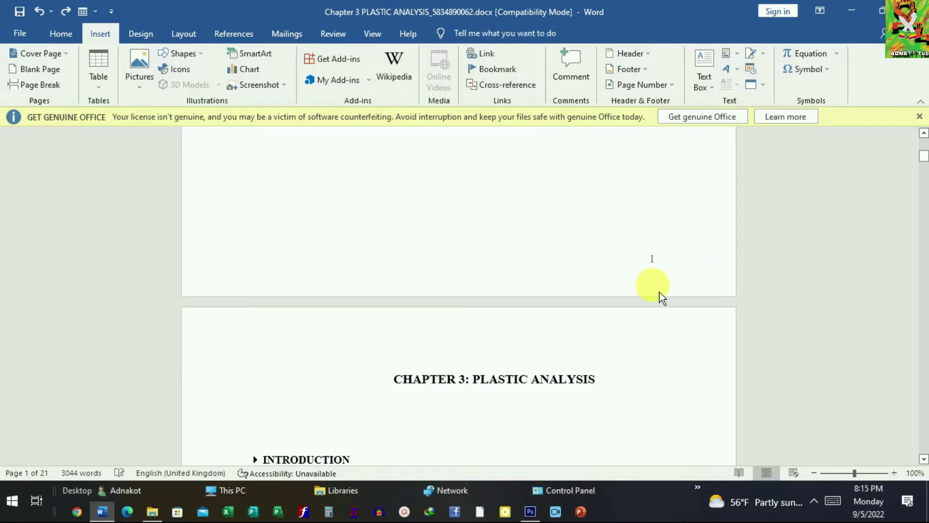
Insert a Blank Page after the last equation on page 19, at the document's end.
scroll(611, 292, "up", 3)
scroll(576, 286, "up", 3)
scroll(507, 280, "up", 5)
scroll(495, 288, "up", 1)
scroll(493, 297, "up", 2)
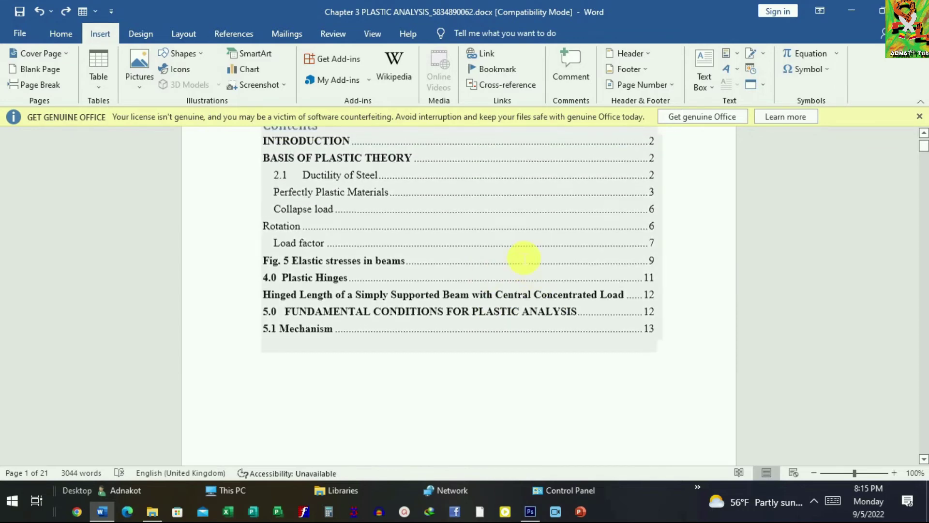
scroll(531, 264, "up", 3)
scroll(512, 276, "down", 2)
left_click_drag(923, 138, 924, 479)
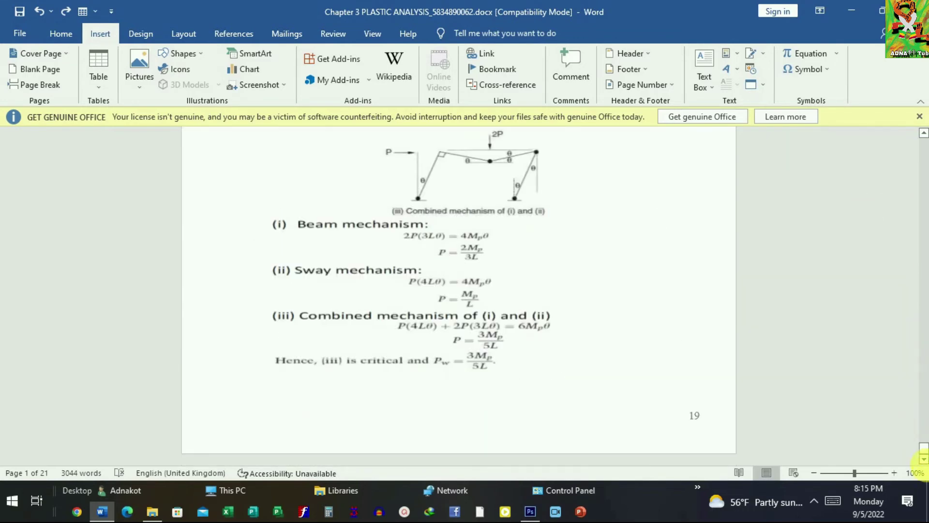
left_click(314, 411)
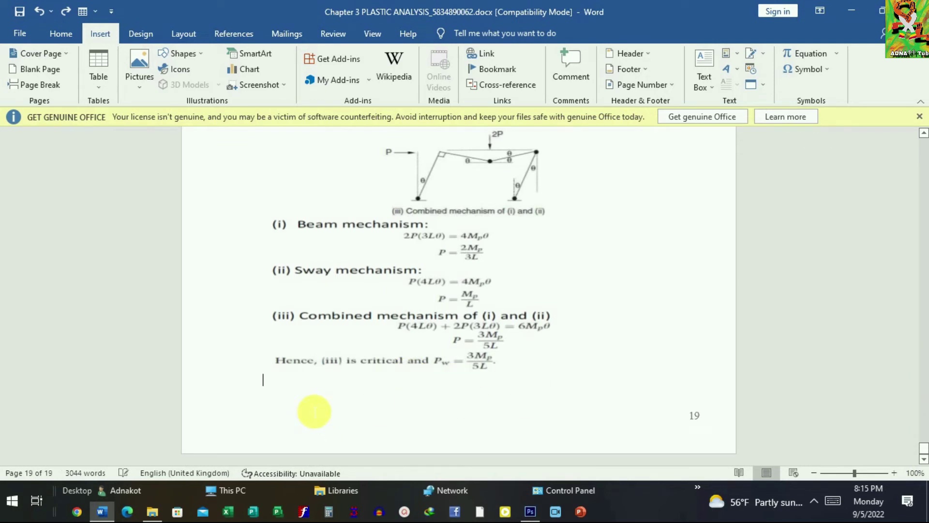
left_click(42, 71)
scroll(560, 276, "up", 3)
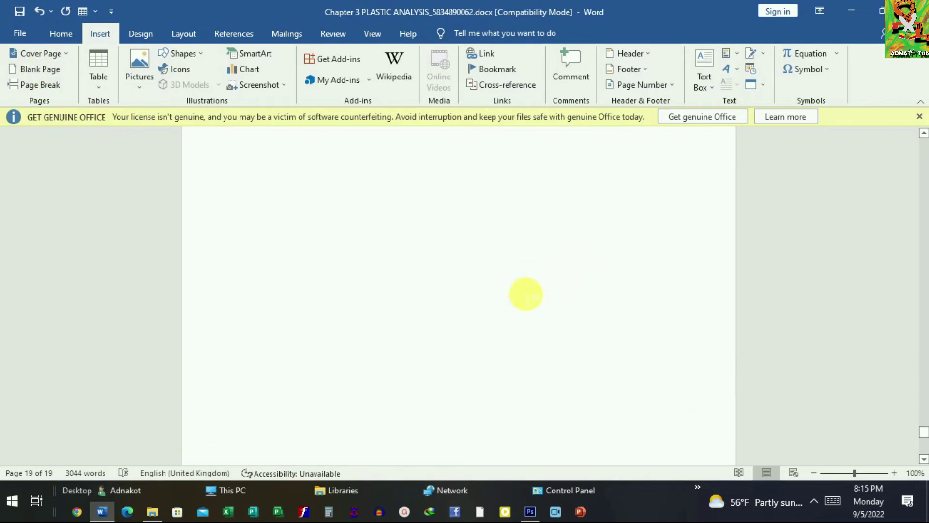
scroll(399, 264, "up", 5)
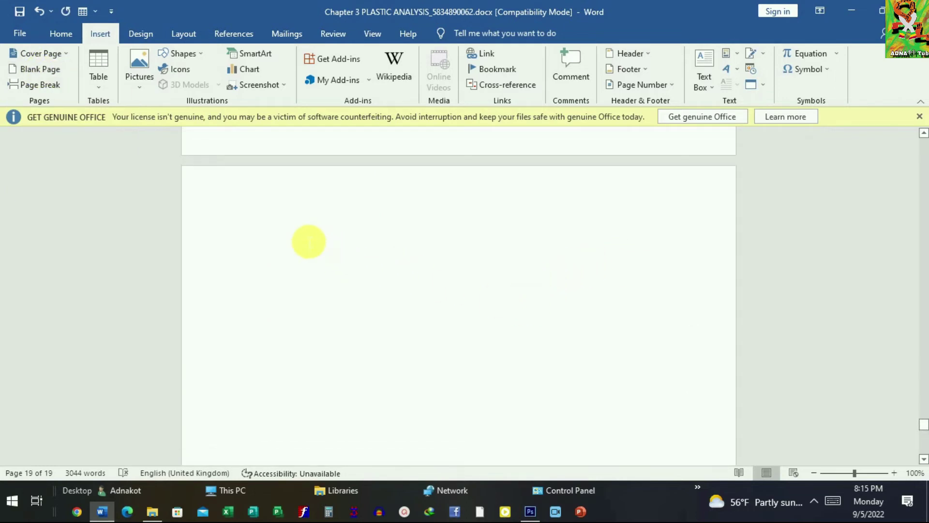
left_click(281, 271)
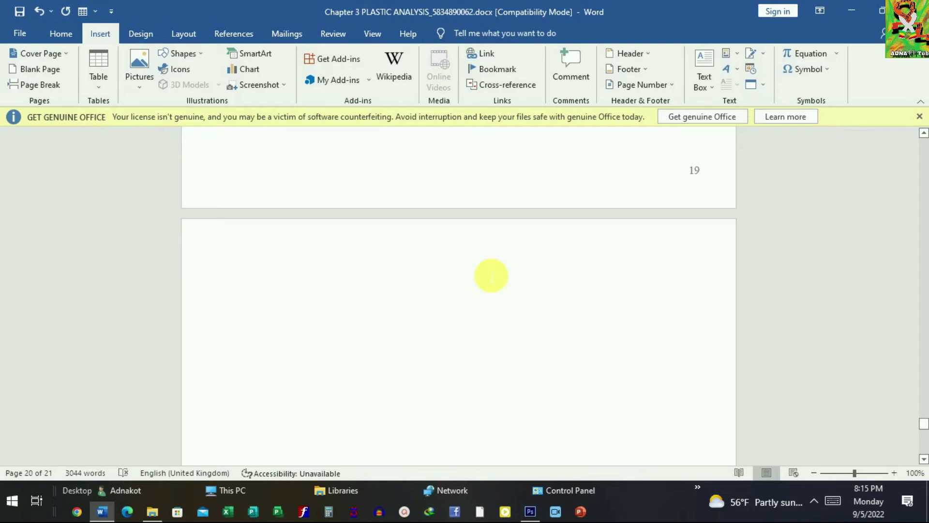
Type a heading on page 20 and format it as Heading 1 with bold on and italics toggled.
type("Adnakot tube")
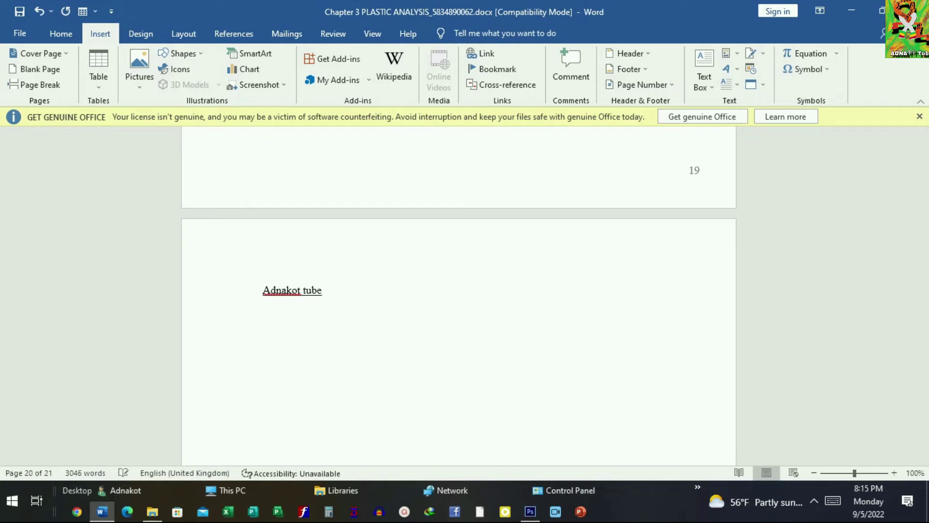
scroll(315, 291, "down", 1)
left_click_drag(336, 284, 248, 269)
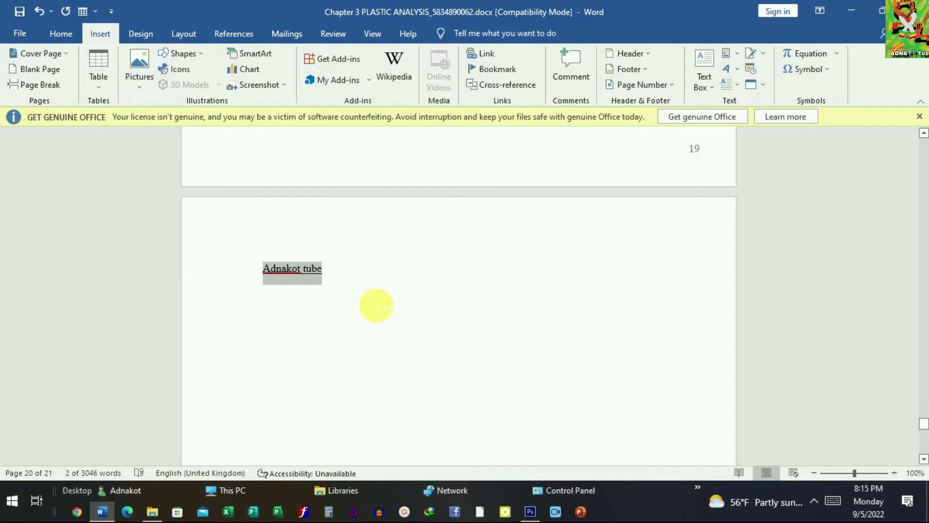
left_click(71, 38)
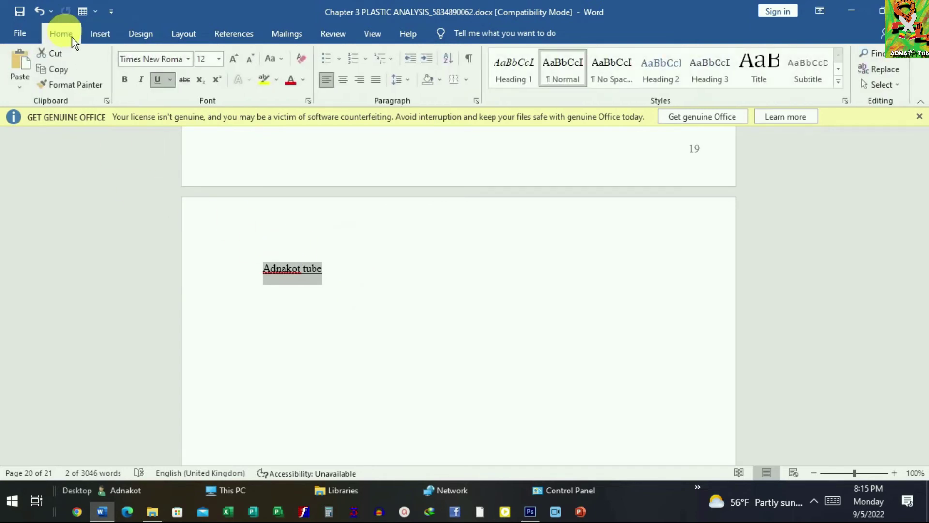
left_click(510, 70)
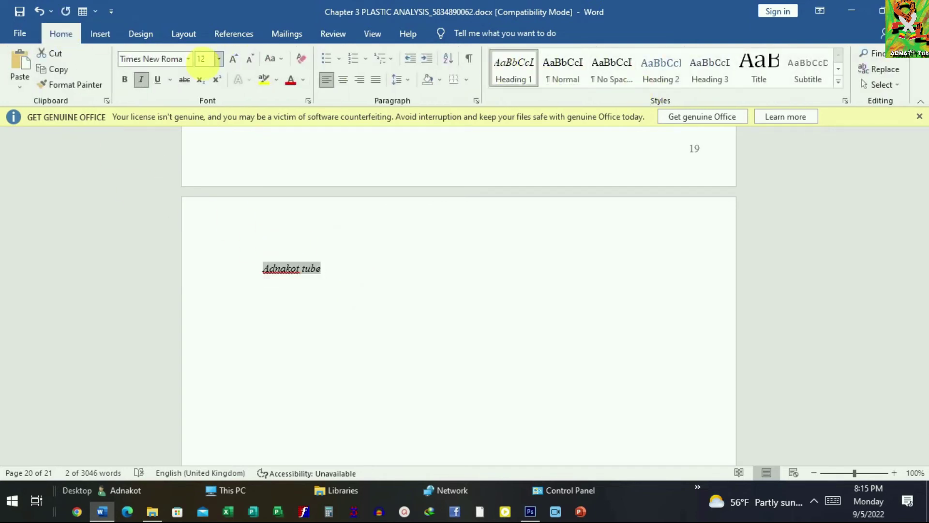
left_click(125, 80)
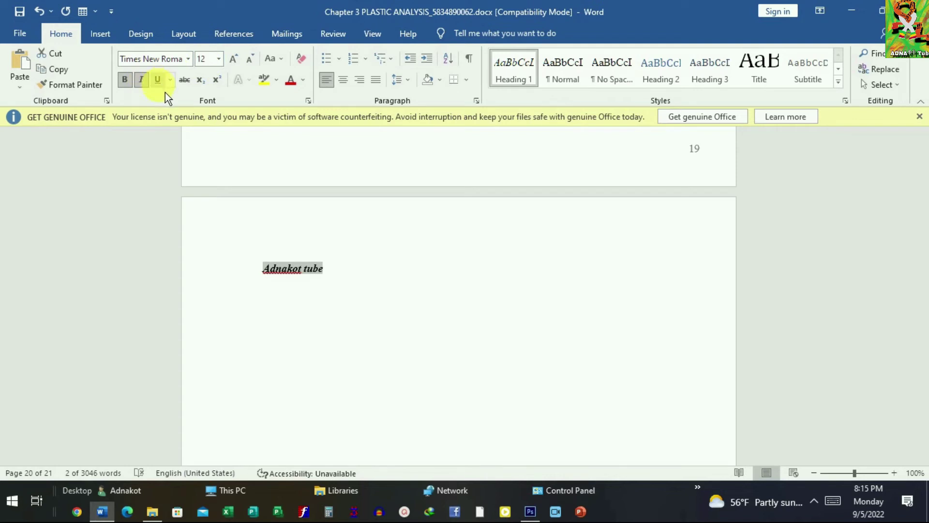
left_click(142, 81)
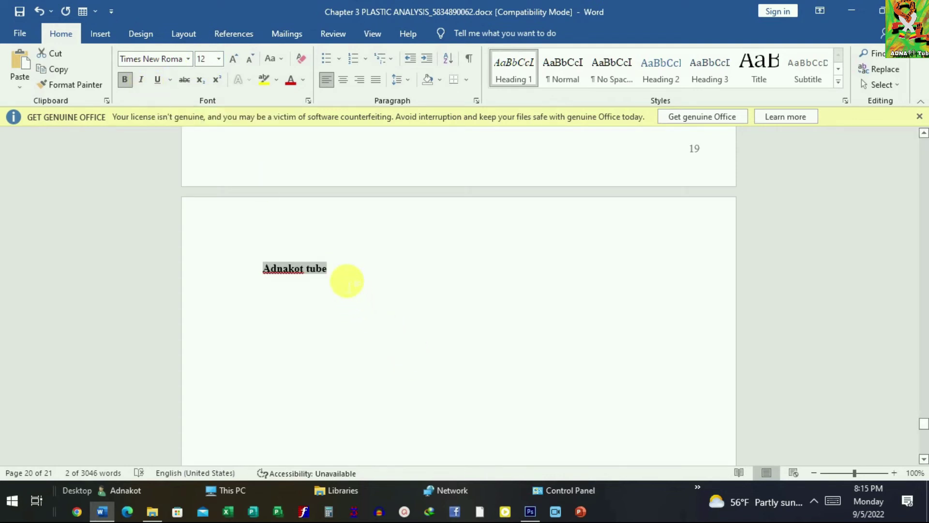
Start a new line below the Adnakot tube heading, then return to the first-page Contents.
left_click(347, 282)
key("Return")
type("hufhuyfuuffgfgkjhxhvv")
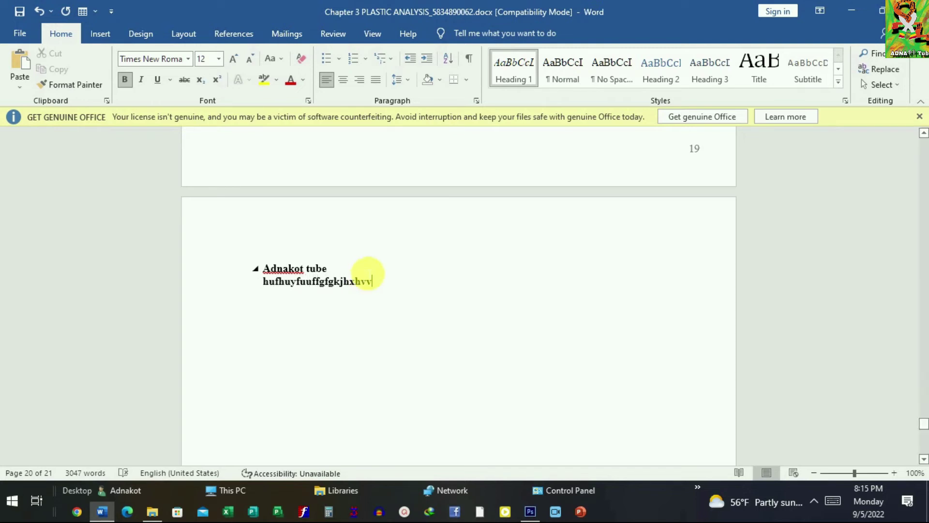
double_click(503, 280)
scroll(924, 230, "up", 1)
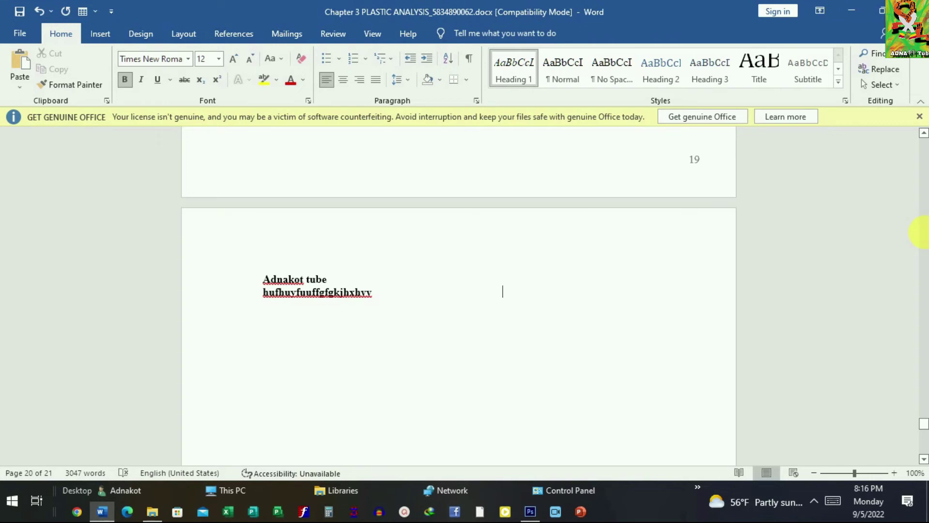
left_click_drag(923, 424, 924, 144)
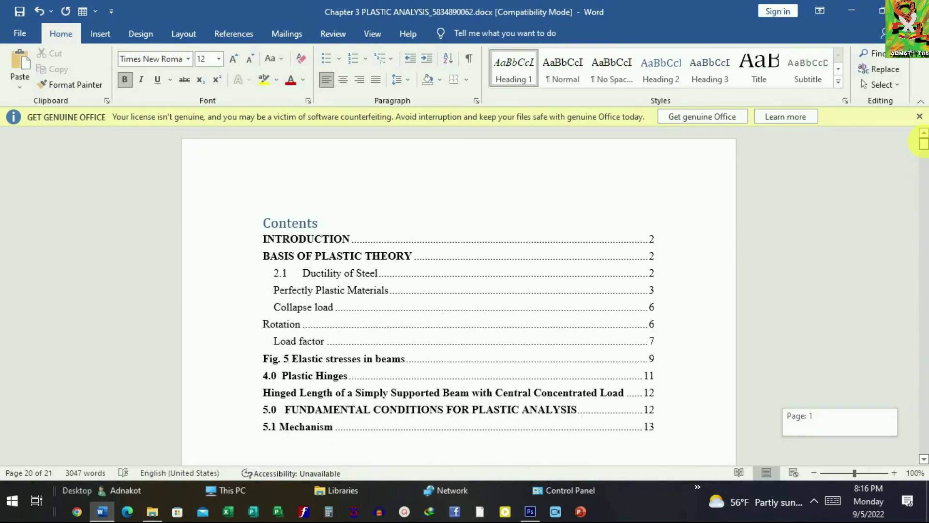
Update the entire table of contents so Adnakot tube and the placeholder heading appear on page 20.
scroll(391, 344, "down", 2)
scroll(349, 380, "down", 1)
left_click(270, 369)
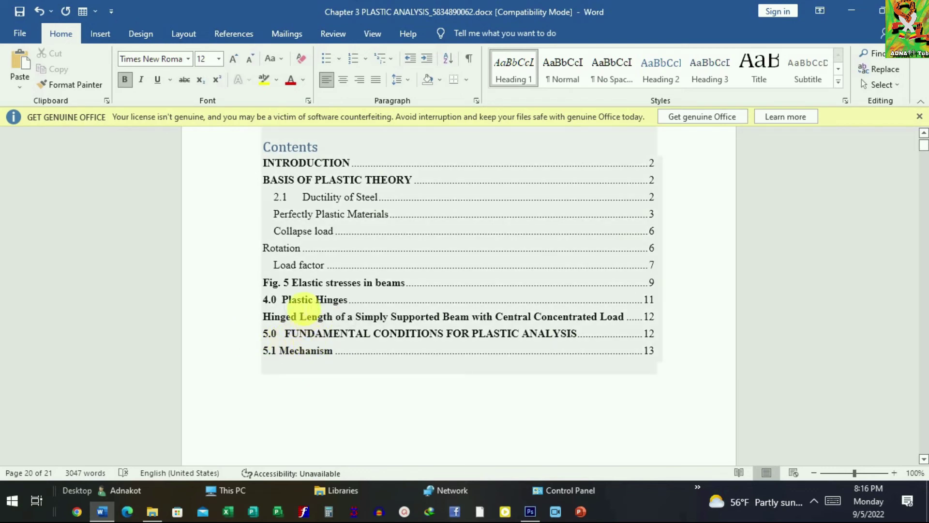
scroll(326, 251, "up", 1)
scroll(354, 265, "up", 1)
left_click(330, 173)
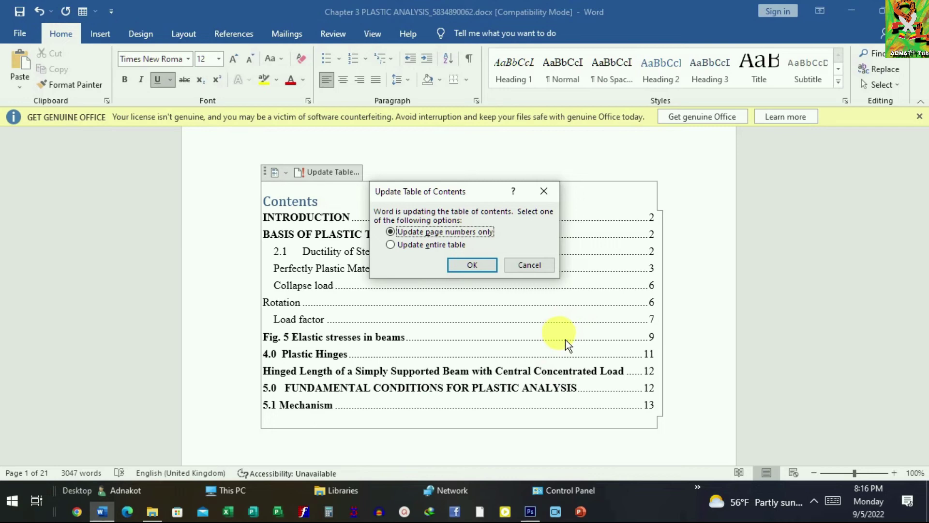
left_click(406, 253)
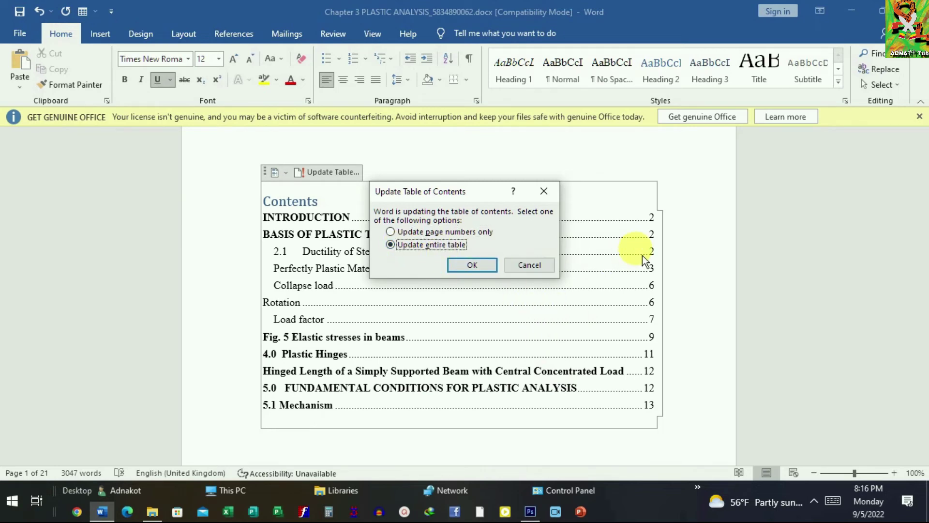
left_click(491, 271)
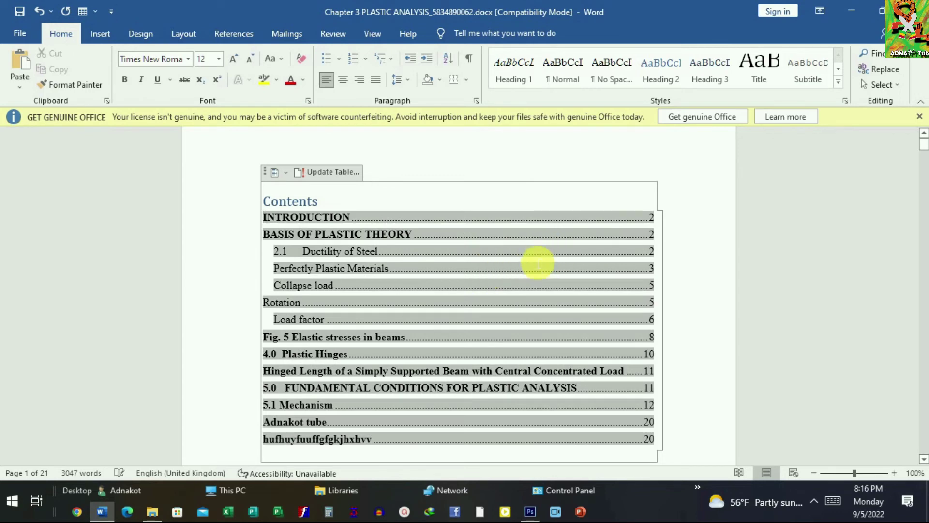
scroll(537, 339, "down", 2)
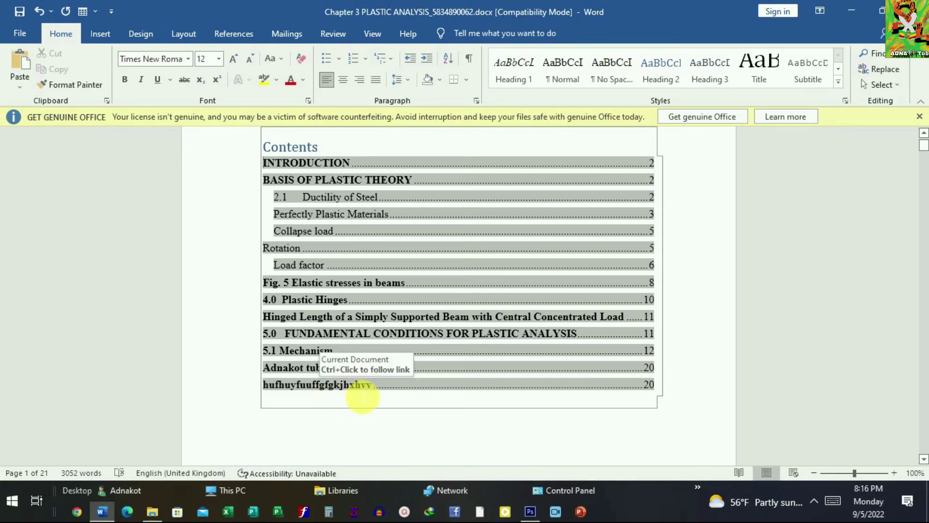
scroll(247, 390, "up", 2)
scroll(314, 419, "up", 1)
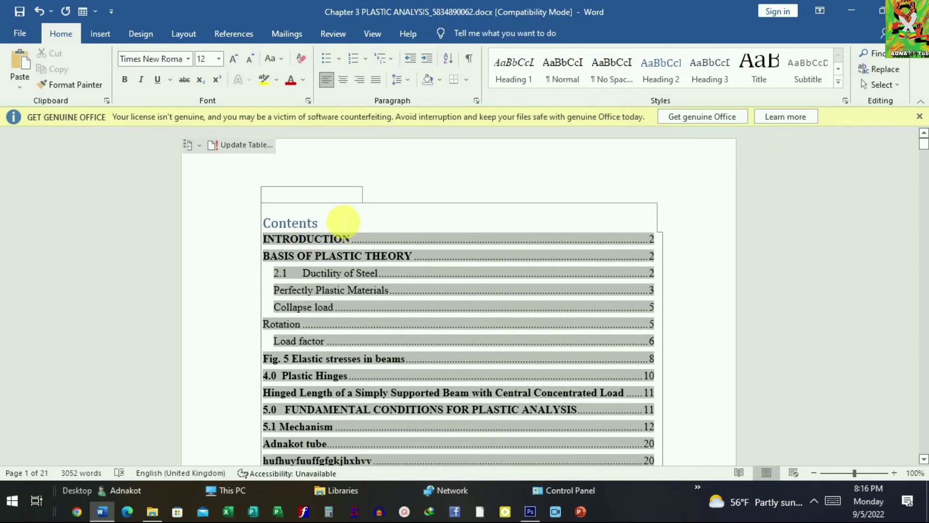
Open and cancel the update options, then select the INTRODUCTION and Ductility of Steel entries.
double_click(466, 289)
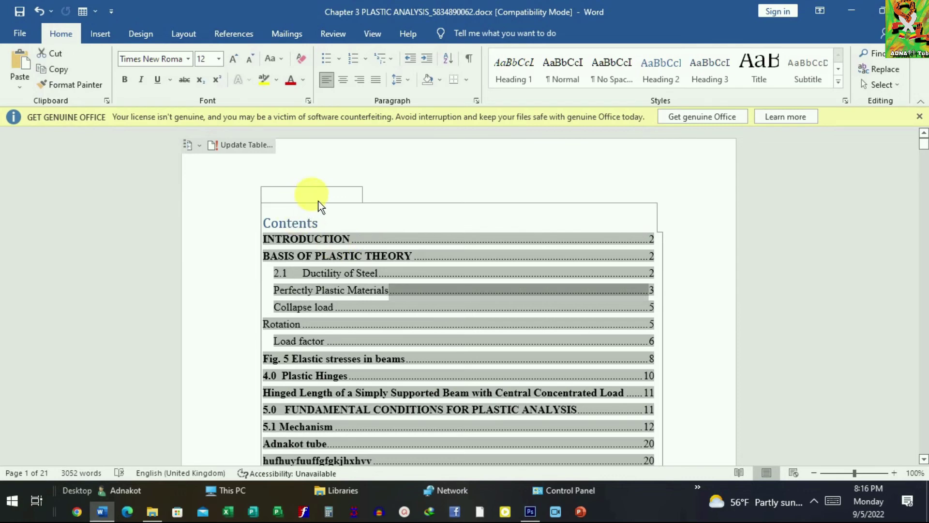
left_click(332, 194)
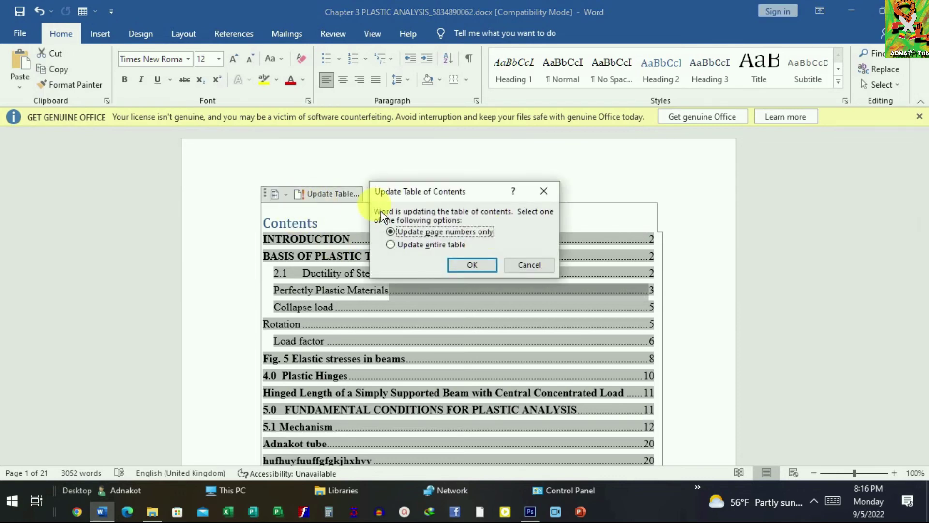
left_click(544, 191)
left_click(347, 239)
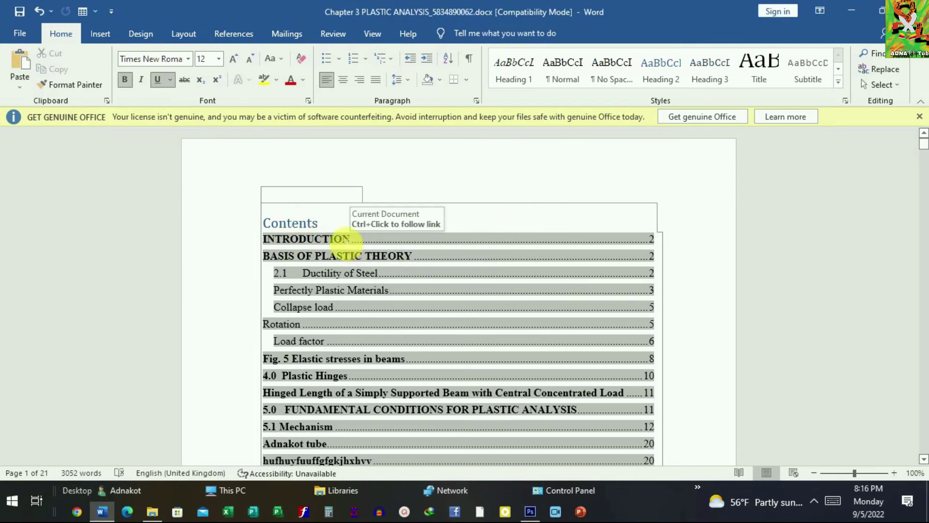
triple_click(346, 239)
triple_click(376, 284)
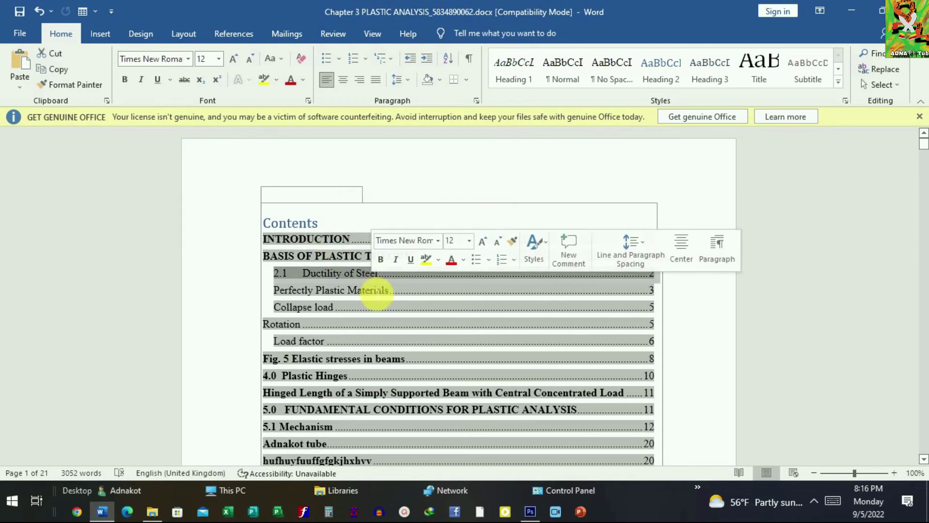
Check the entries down to the last one and open the built-in table of contents gallery.
left_click(494, 358)
scroll(589, 379, "down", 1)
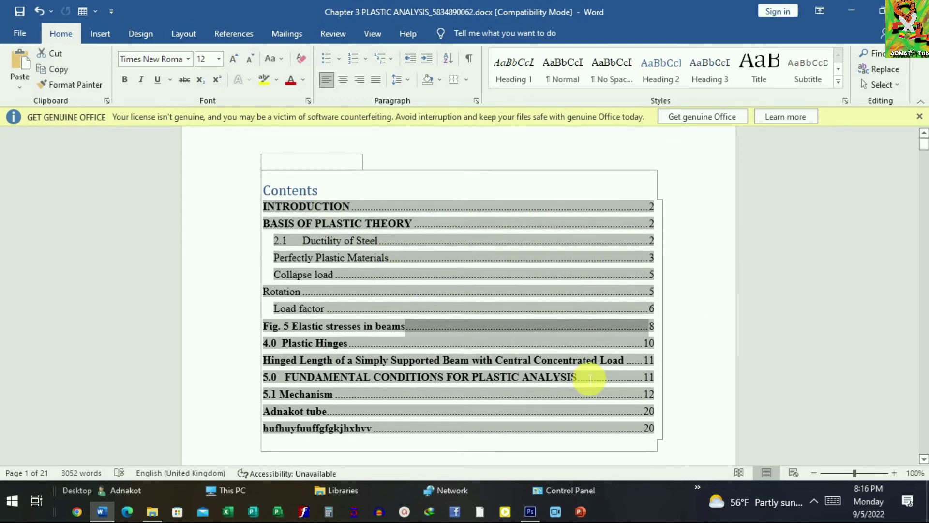
left_click(589, 379)
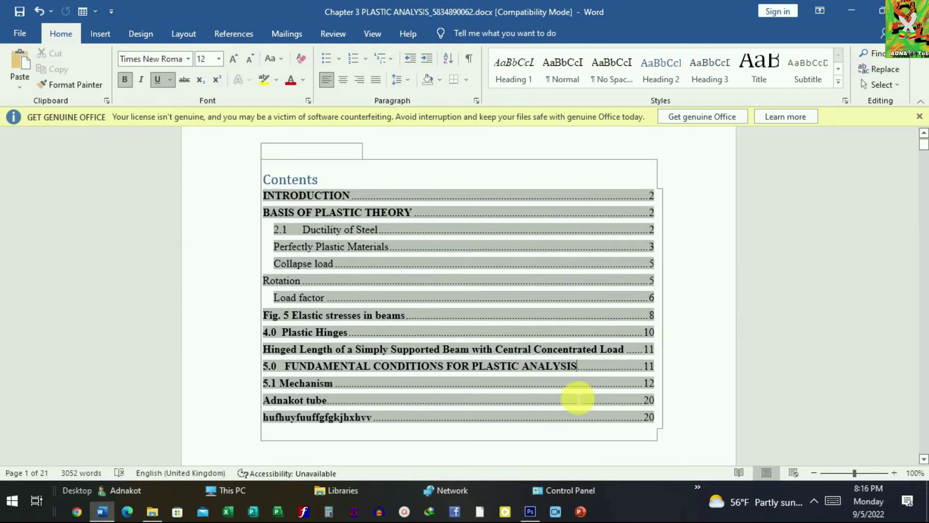
scroll(581, 339, "down", 2)
scroll(436, 290, "down", 3)
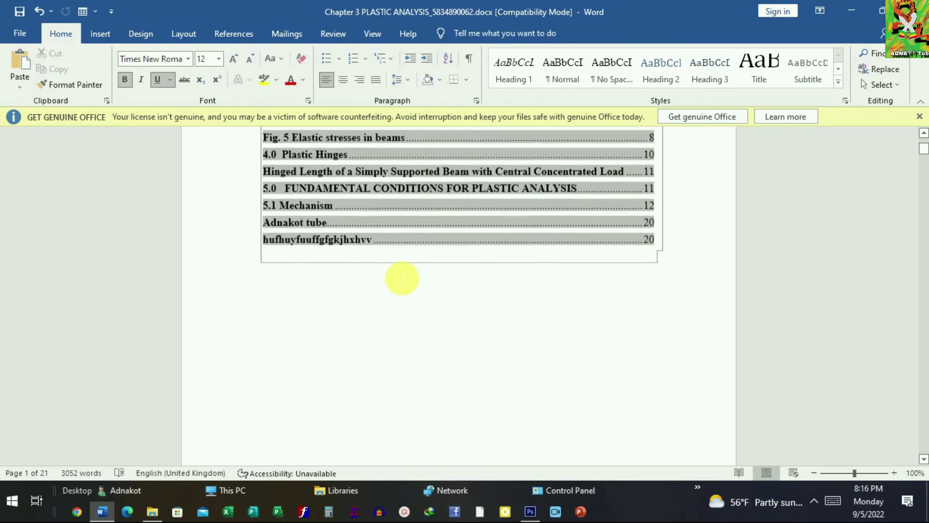
left_click(372, 238)
scroll(436, 290, "up", 5)
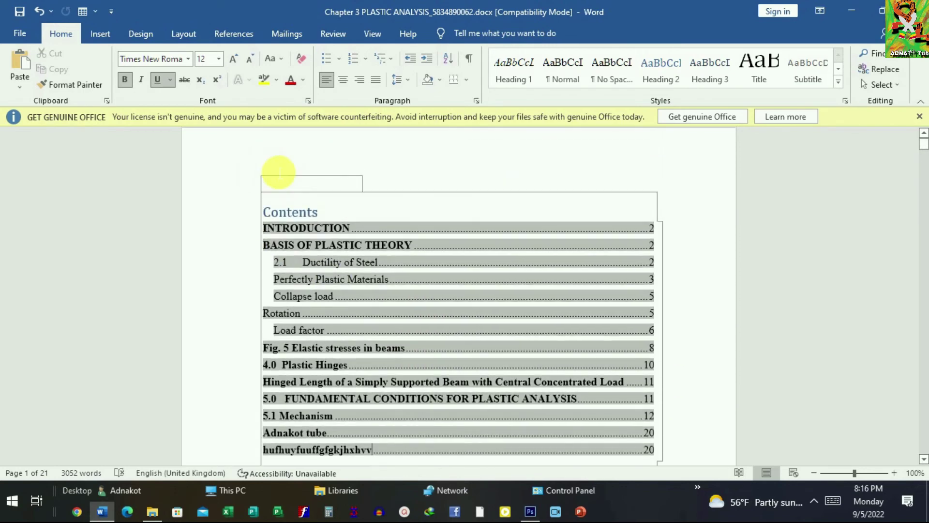
left_click(295, 188)
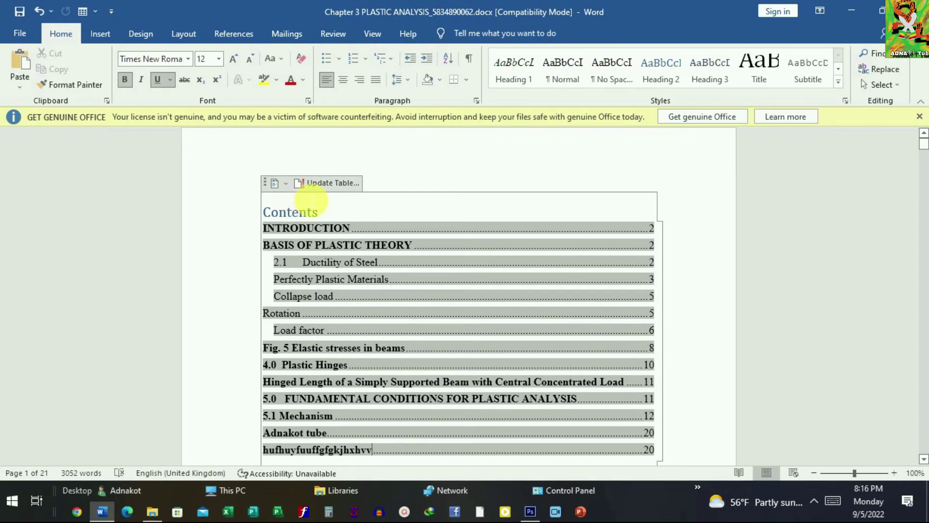
left_click(289, 190)
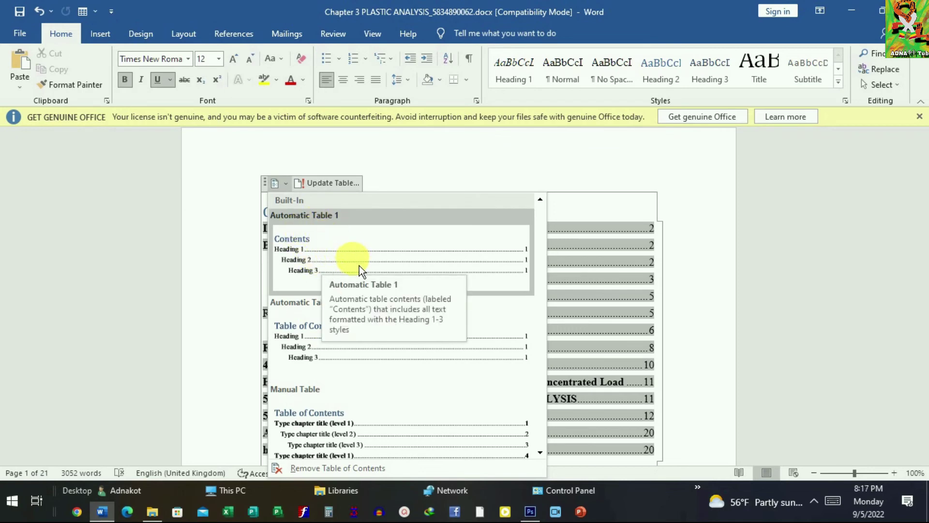
Apply Automatic Table 2 ('Table of Contents'), then revert to Automatic Table 1 ('Contents').
left_click(318, 350)
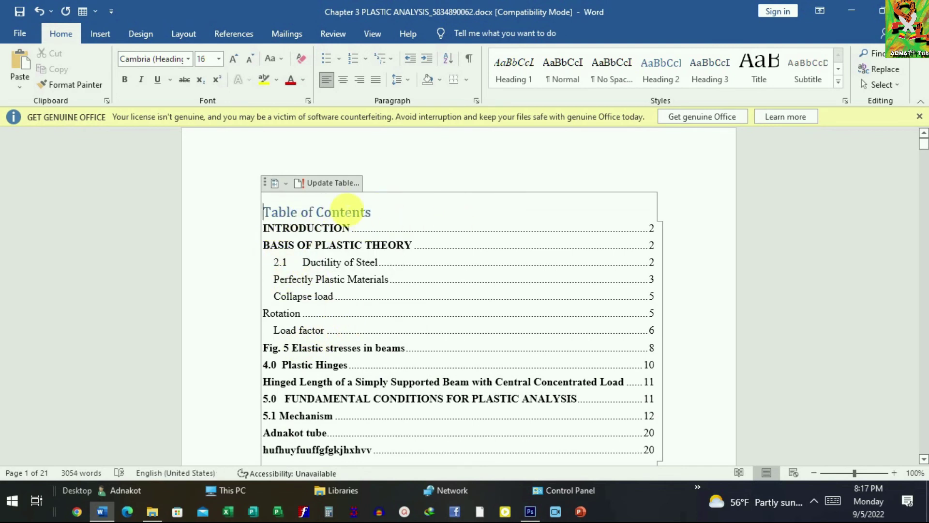
left_click(290, 189)
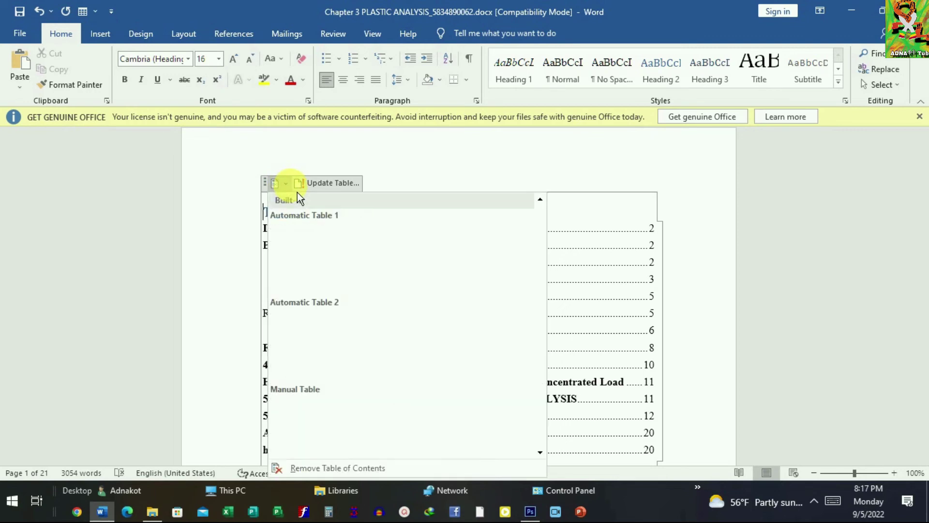
left_click(348, 286)
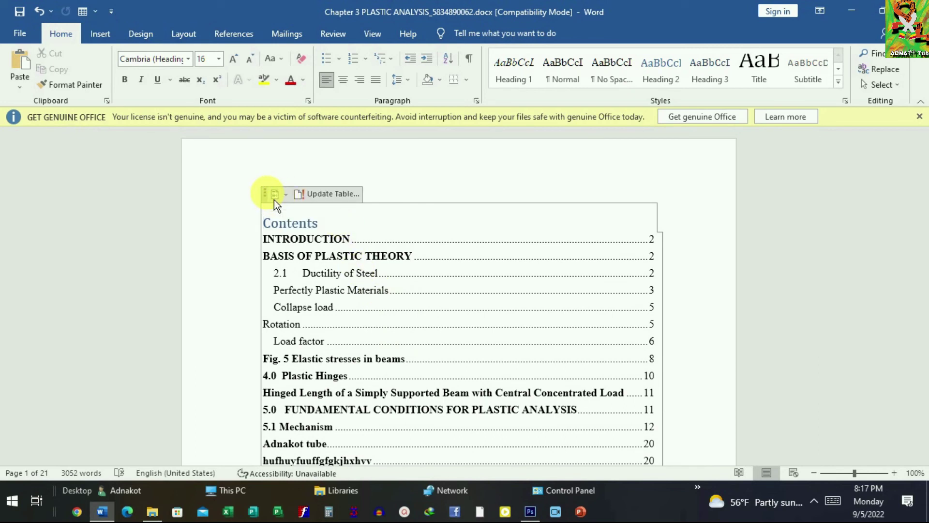
Reopen the style gallery, close it without changes, and deselect the contents table.
left_click(285, 195)
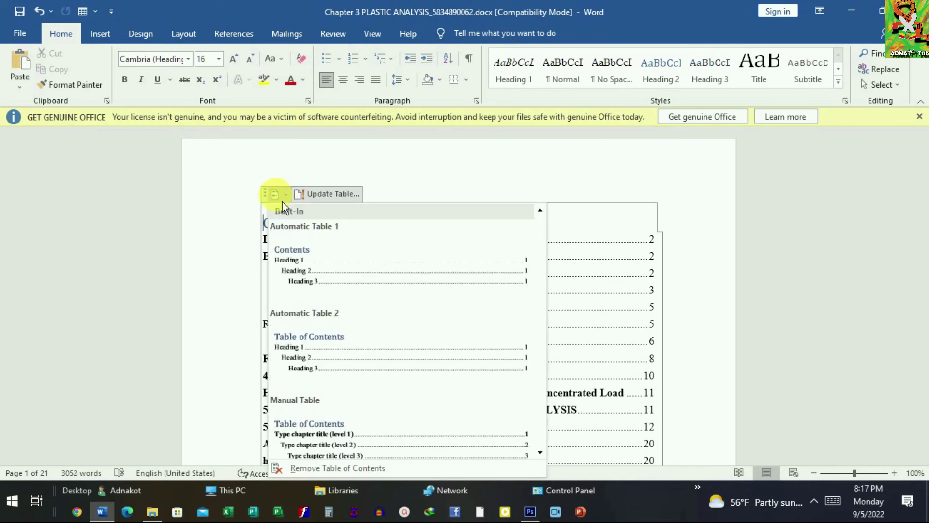
left_click(266, 195)
left_click(269, 201)
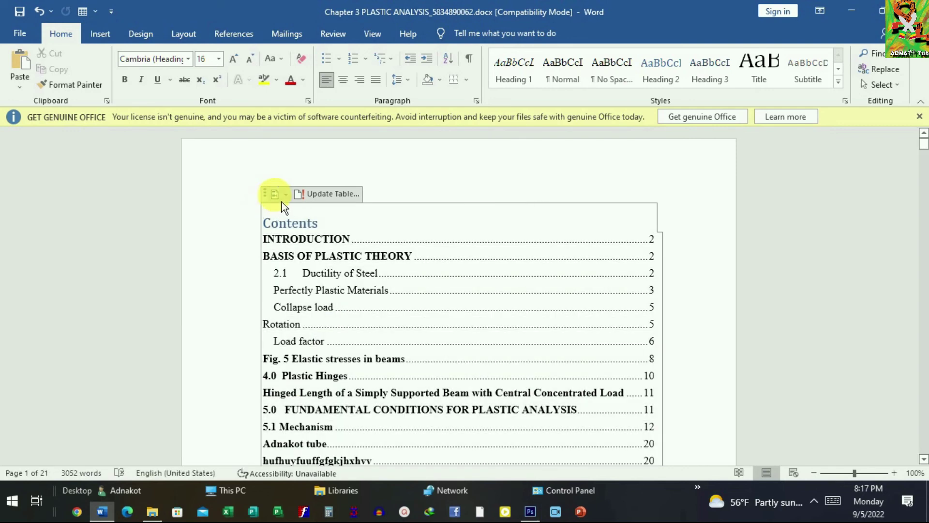
scroll(411, 280, "down", 1)
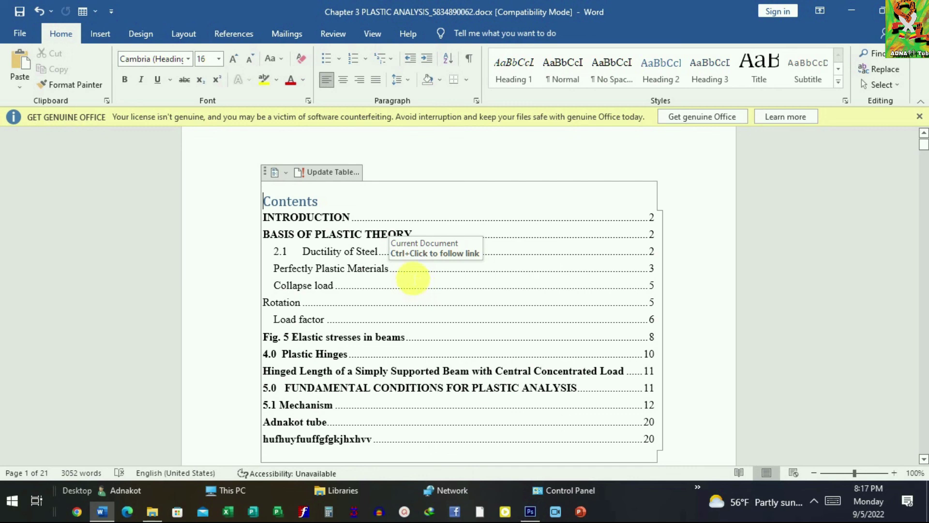
scroll(493, 319, "up", 1)
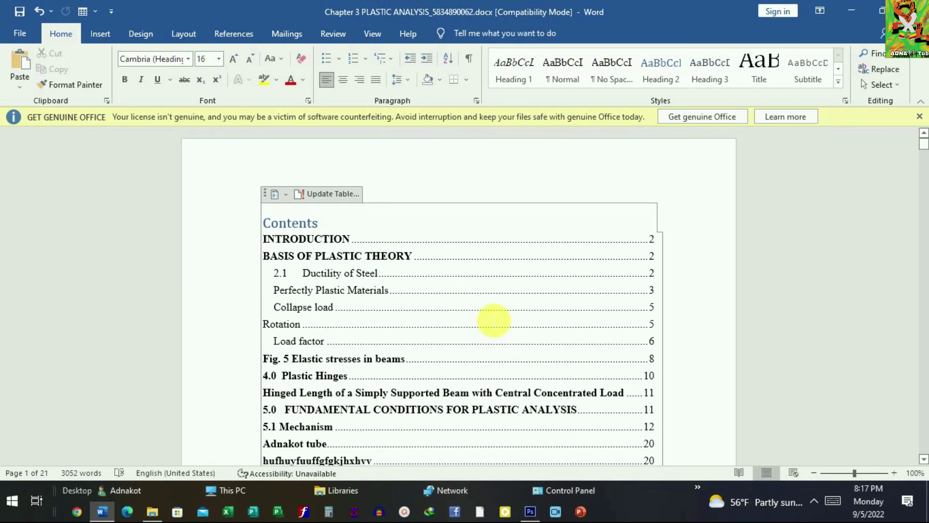